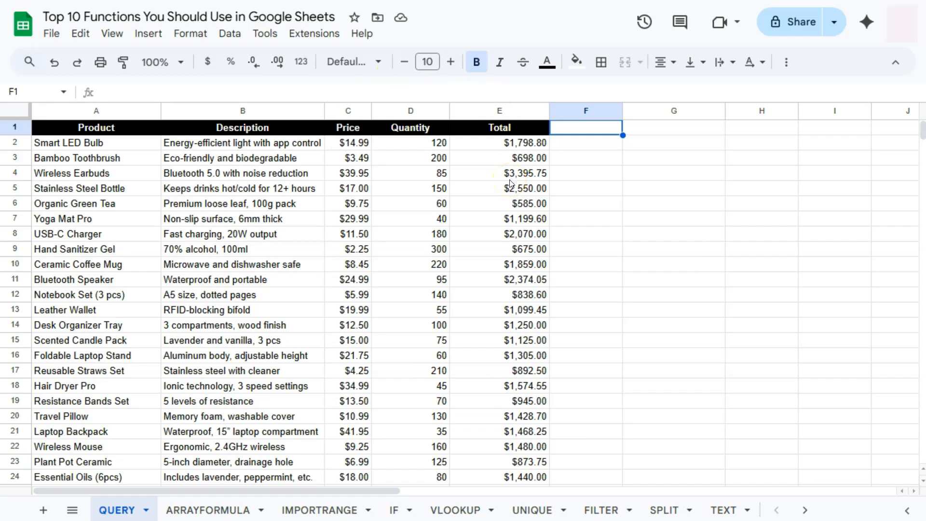
Start a QUERY formula in cell G1 with the product table range A2:E31 as its data argument
{"action": "left_click", "coordinate": [635, 133]}
{"action": "type", "text": "=query"}
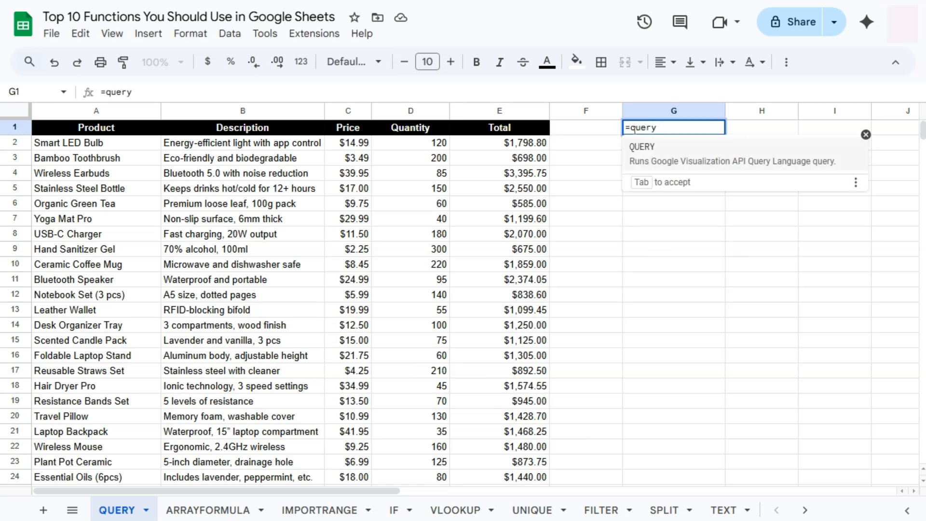
{"action": "left_click", "coordinate": [649, 153]}
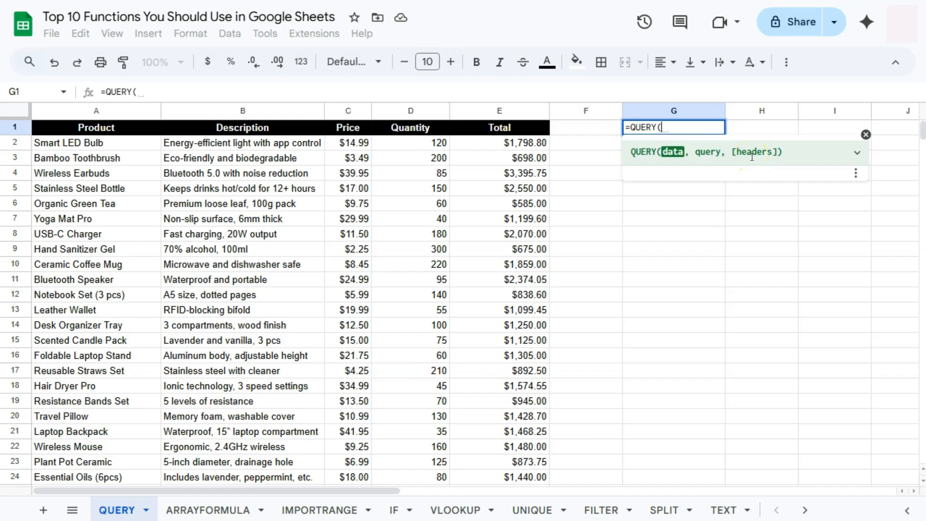
{"action": "left_click", "coordinate": [676, 127]}
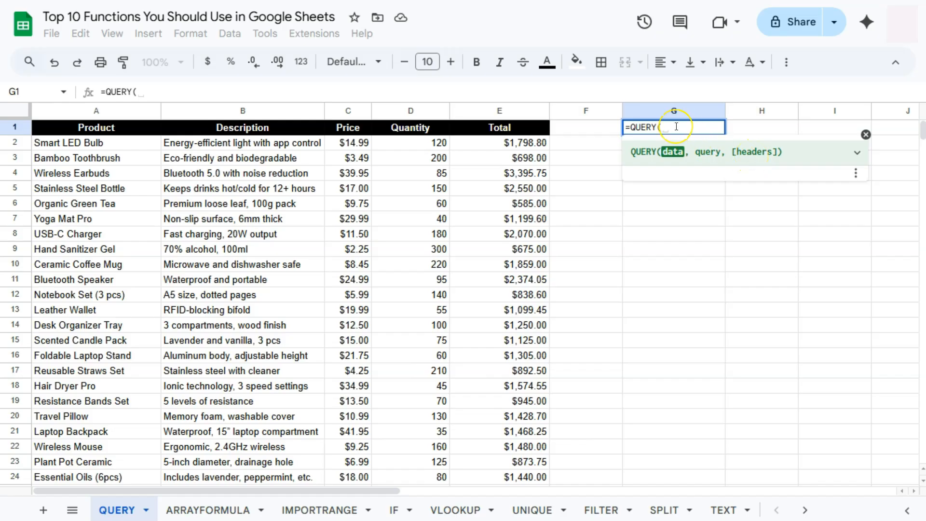
{"action": "left_click", "coordinate": [132, 142]}
{"action": "key", "text": "ctrl+shift+Right"}
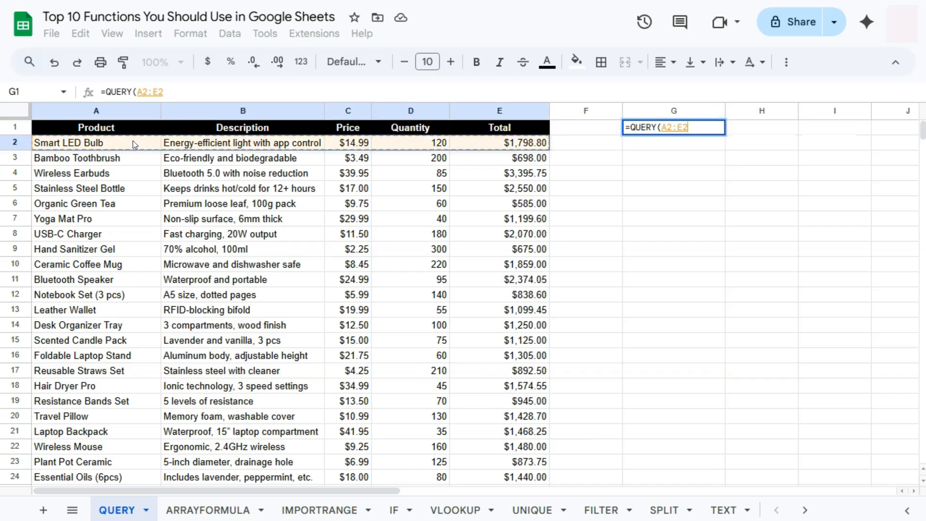
{"action": "key", "text": "ctrl+shift+Down"}
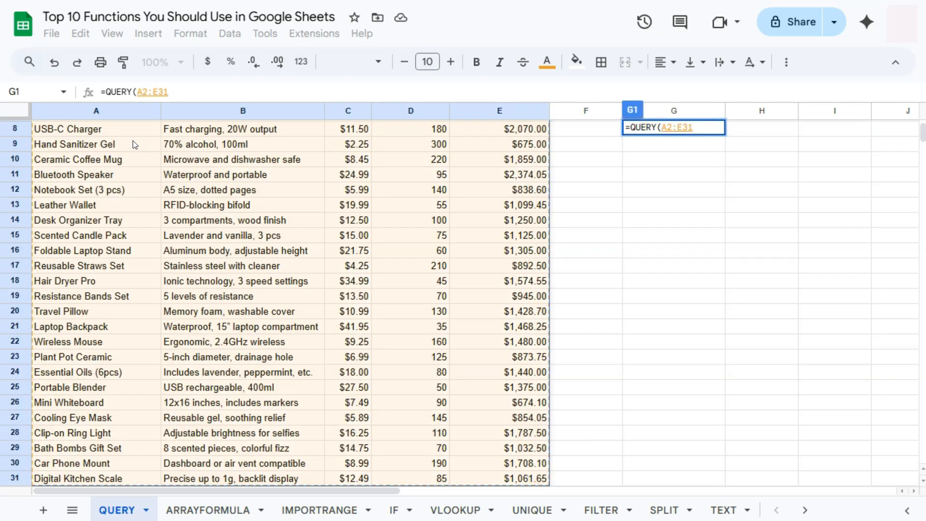
{"action": "type", "text": ","}
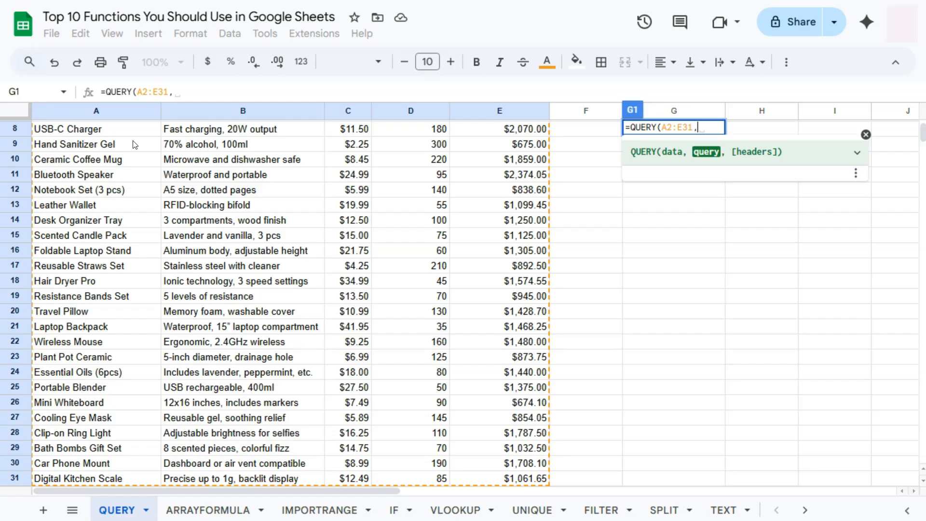
{"action": "scroll", "coordinate": [135, 145], "scroll_direction": "up", "scroll_amount": 3}
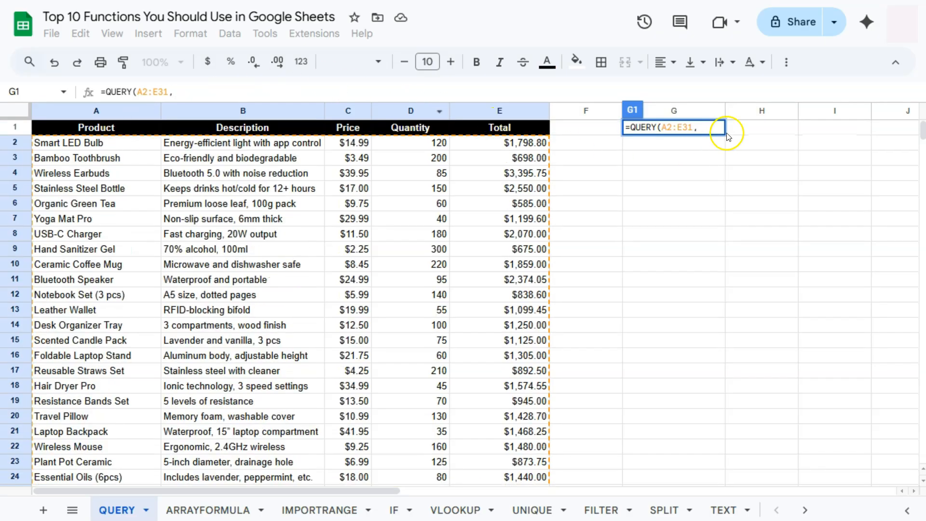
Complete the G1 formula as =QUERY(A1:E31, "SELECT A, C WHERE E > 1000",1)
{"action": "left_click", "coordinate": [701, 128]}
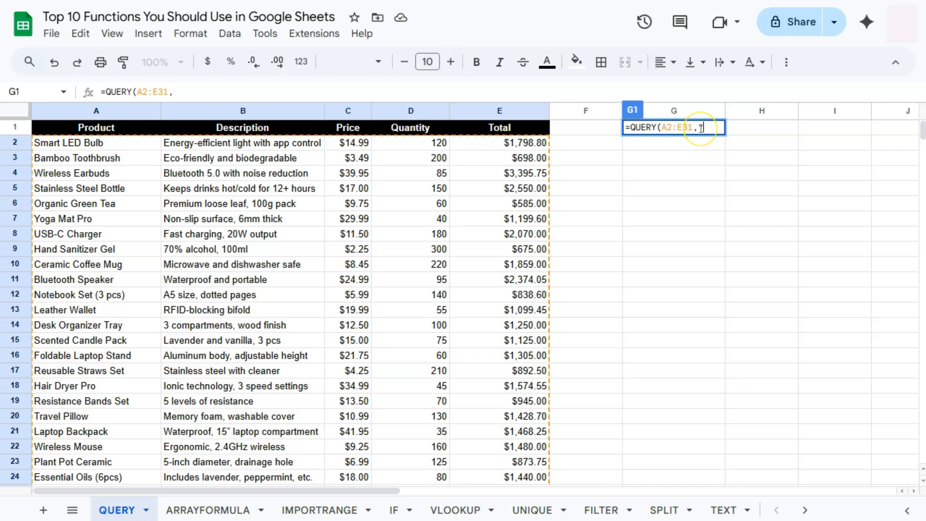
{"action": "type", "text": "\"Select"}
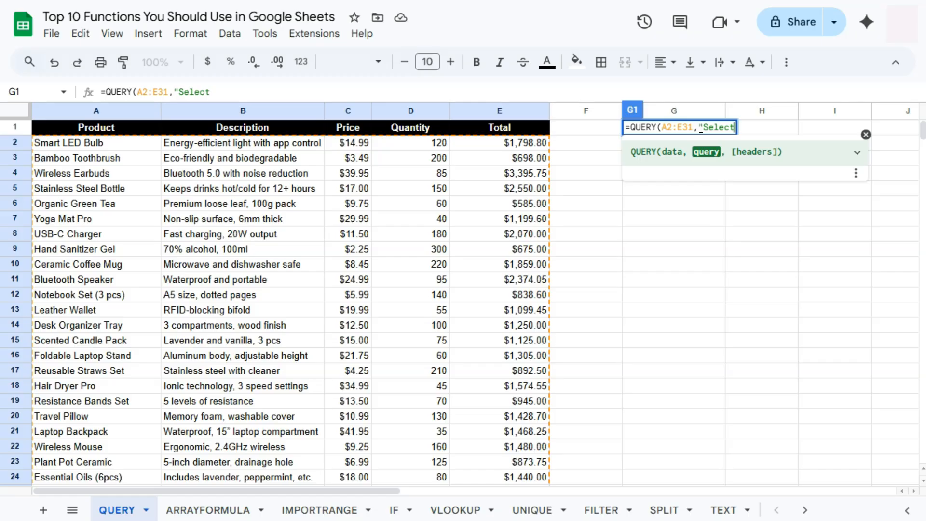
{"action": "type", "text": "A, C Where "}
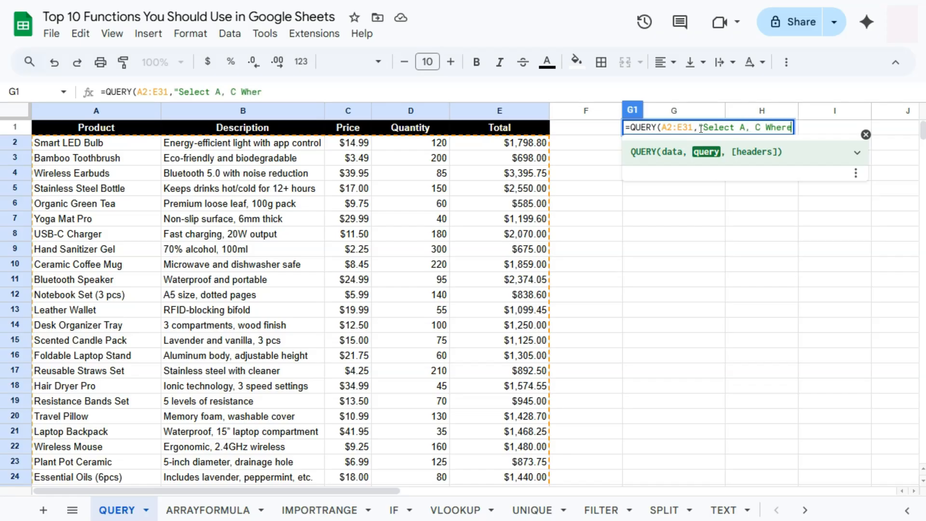
{"action": "type", "text": "E > 1000"}
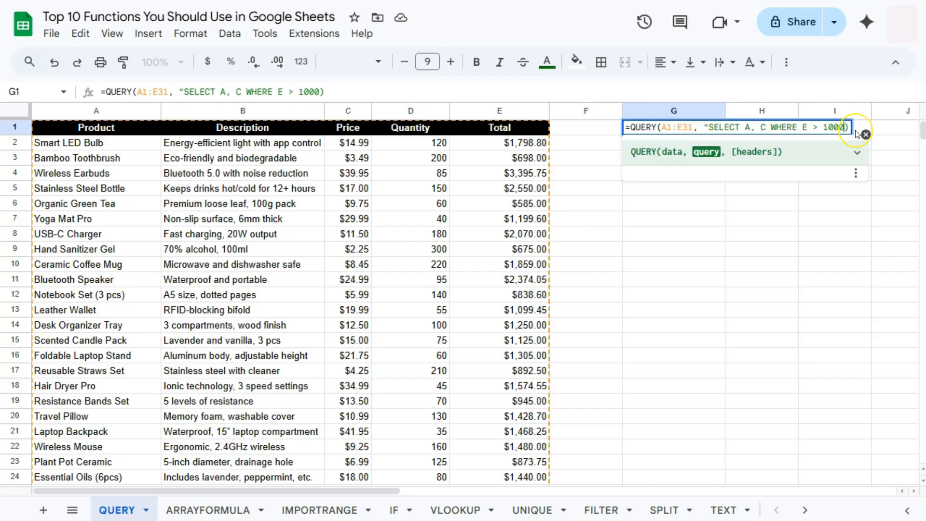
{"action": "type", "text": "\")"}
{"action": "type", "text": ",1"}
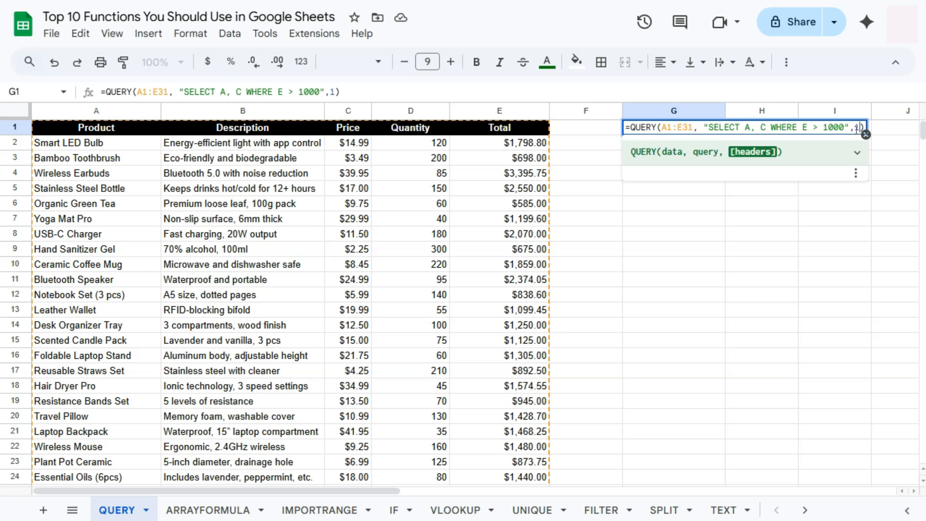
{"action": "key", "text": "Return"}
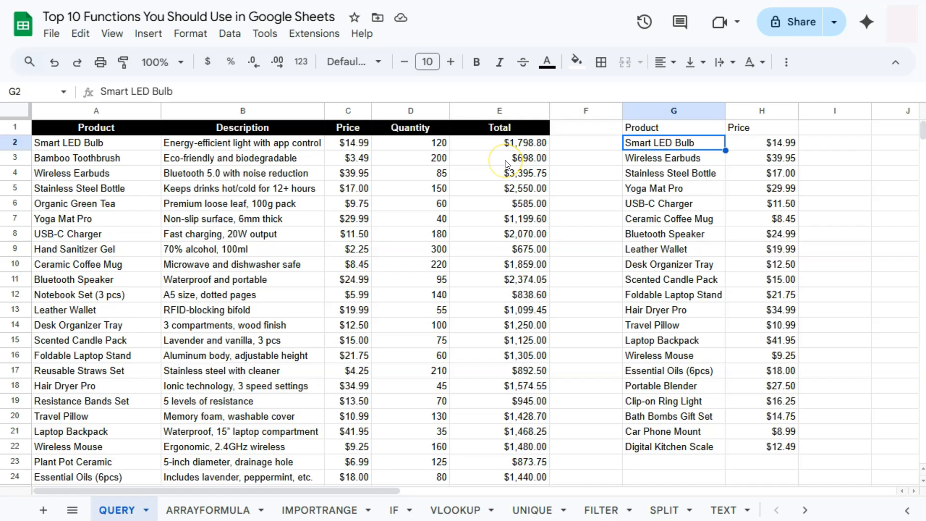
{"action": "left_click", "coordinate": [818, 386]}
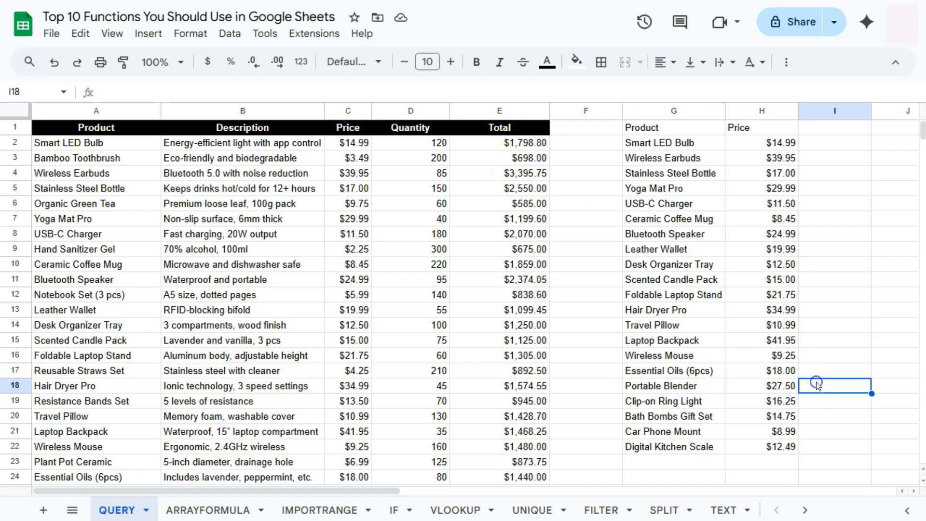
{"action": "left_click", "coordinate": [835, 129]}
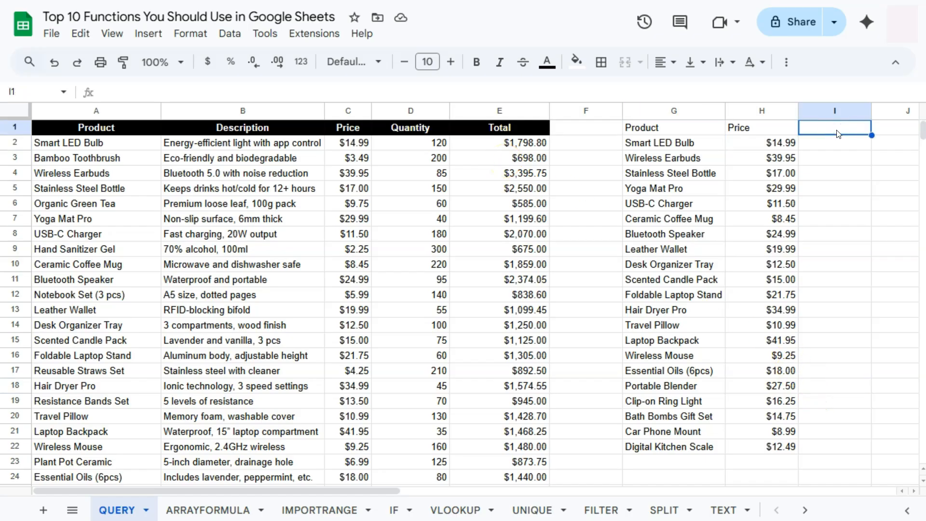
On the ARRAYFORMULA sheet, calculate the 15% tax for all totals by entering =ARRAYFORMULA(E2:E31*0.15) in F2
{"action": "left_click", "coordinate": [209, 509]}
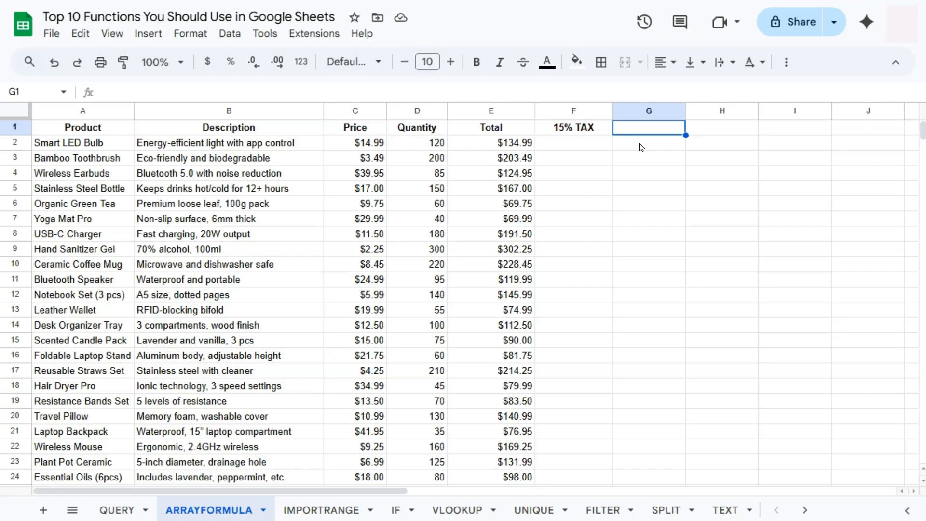
{"action": "left_click", "coordinate": [584, 146]}
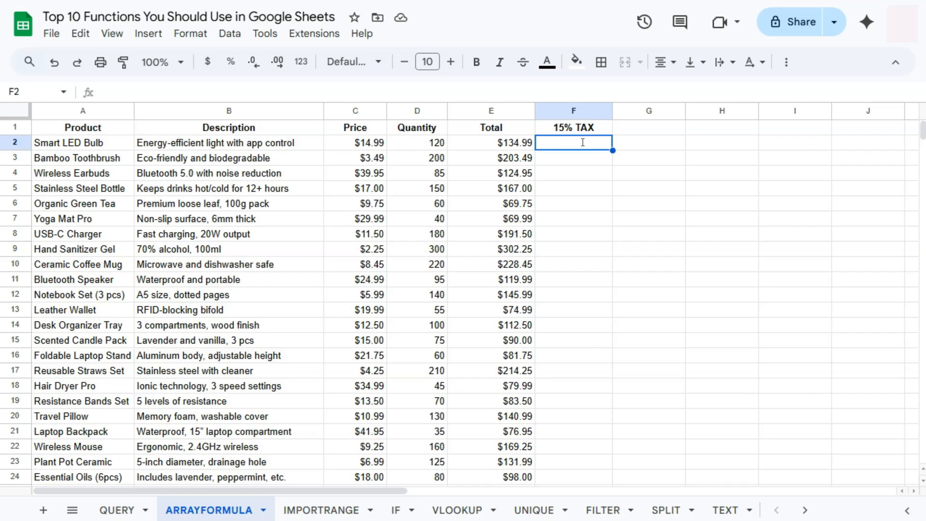
{"action": "type", "text": "="}
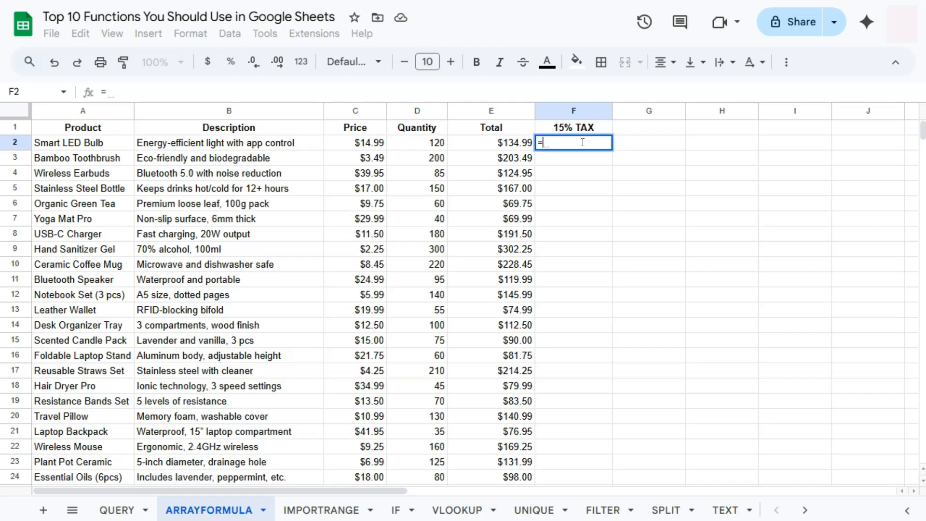
{"action": "type", "text": "arr"}
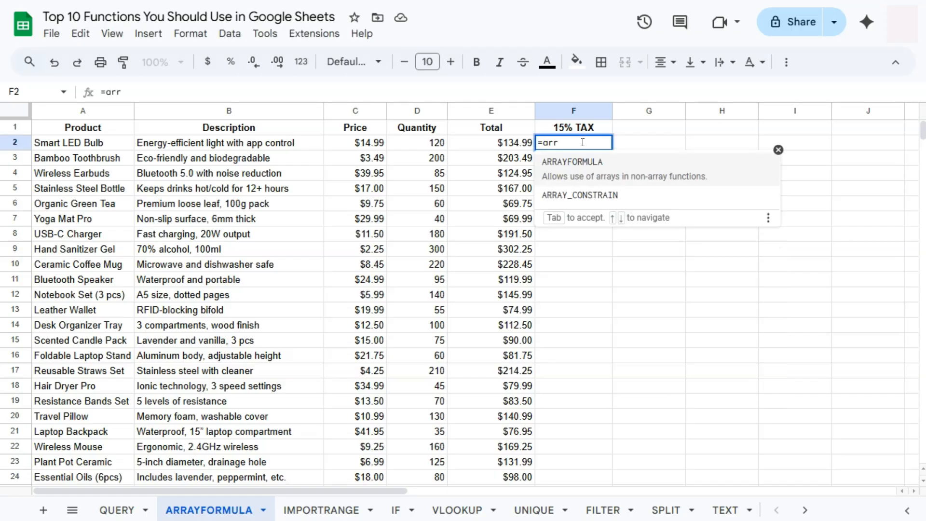
{"action": "left_click", "coordinate": [577, 174]}
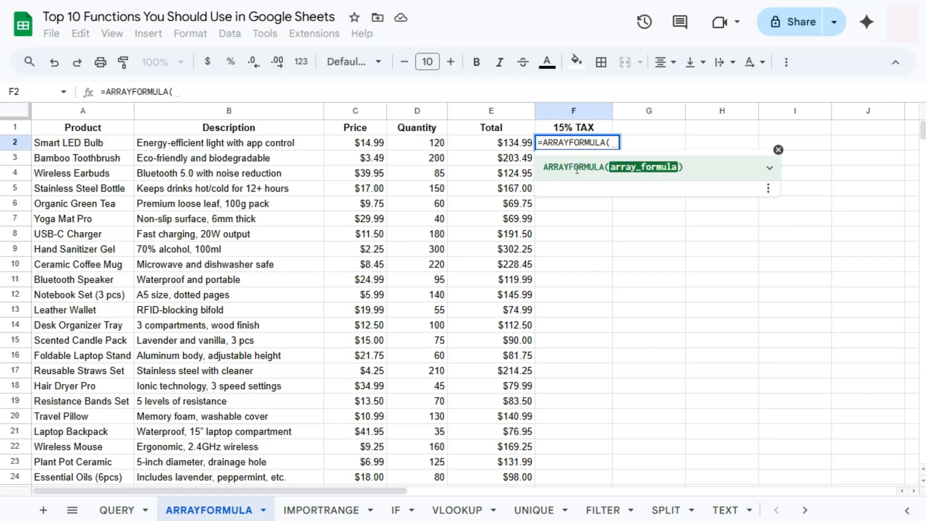
{"action": "left_click_drag", "start_coordinate": [516, 143], "coordinate": [515, 438]}
{"action": "scroll", "coordinate": [517, 410], "scroll_direction": "down", "scroll_amount": 3}
{"action": "type", "text": "*"}
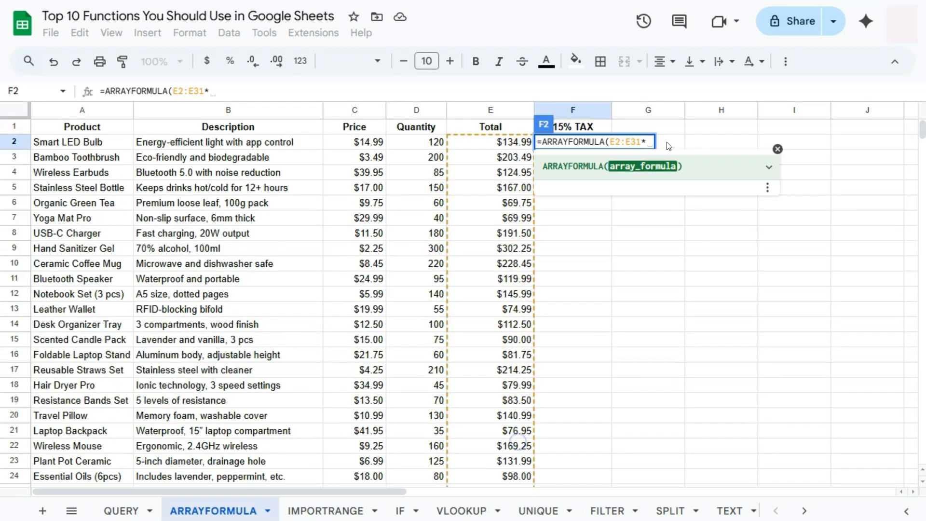
{"action": "type", "text": "0.15"}
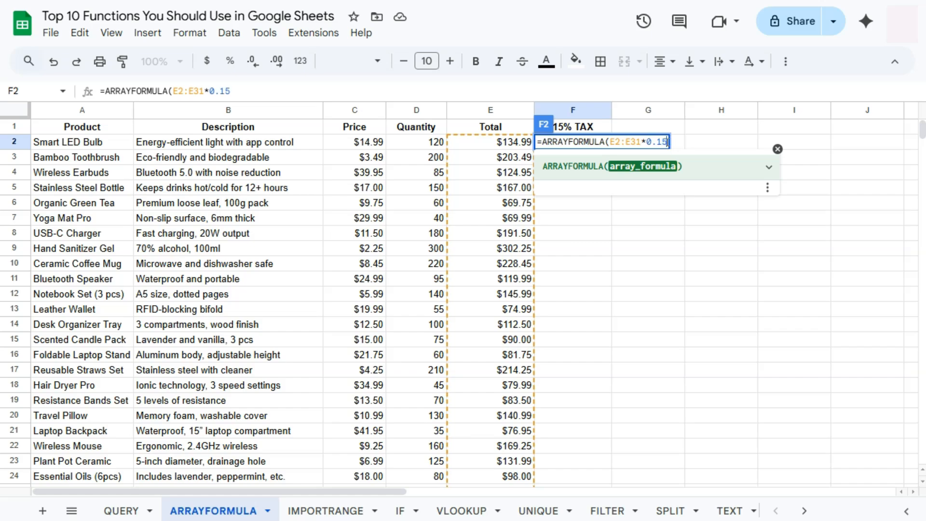
{"action": "key", "text": "Return"}
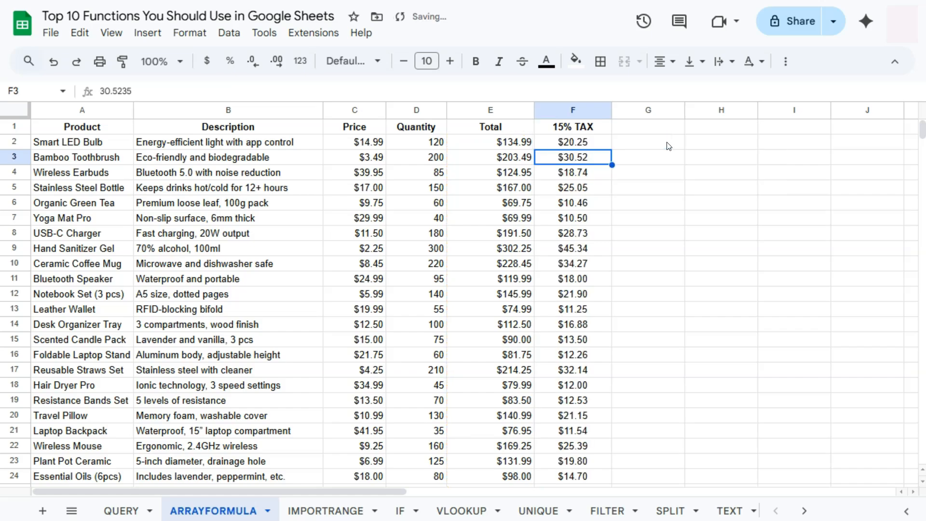
{"action": "key", "text": "Up"}
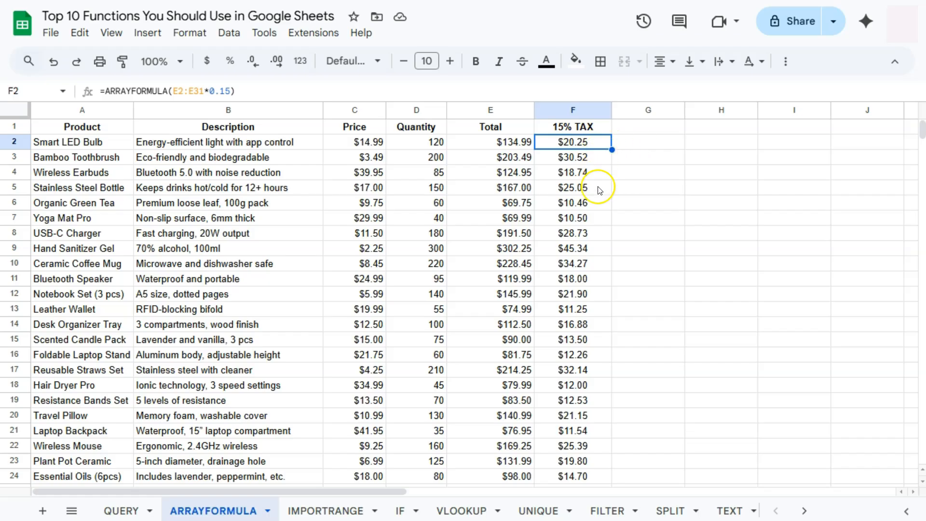
{"action": "left_click", "coordinate": [630, 147]}
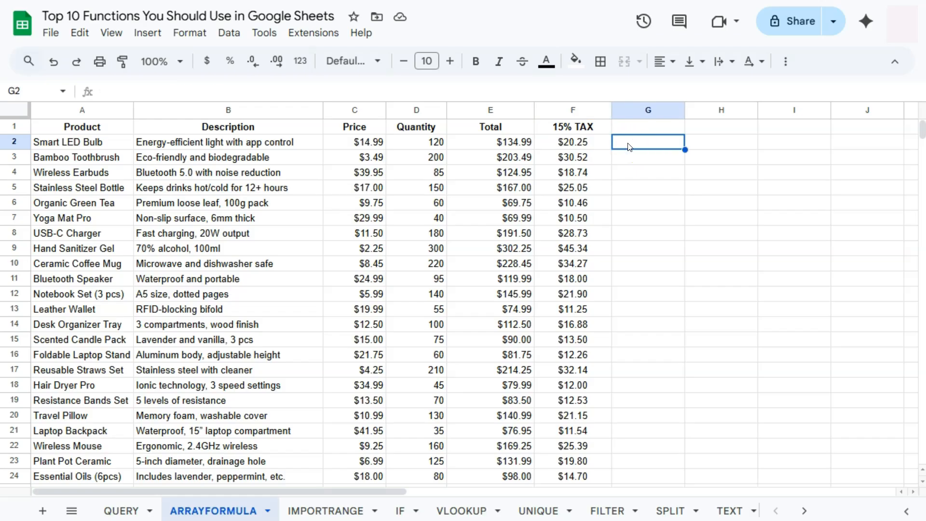
On the IMPORTRANGE sheet, start an IMPORTRANGE formula in cell A1
{"action": "left_click", "coordinate": [344, 508]}
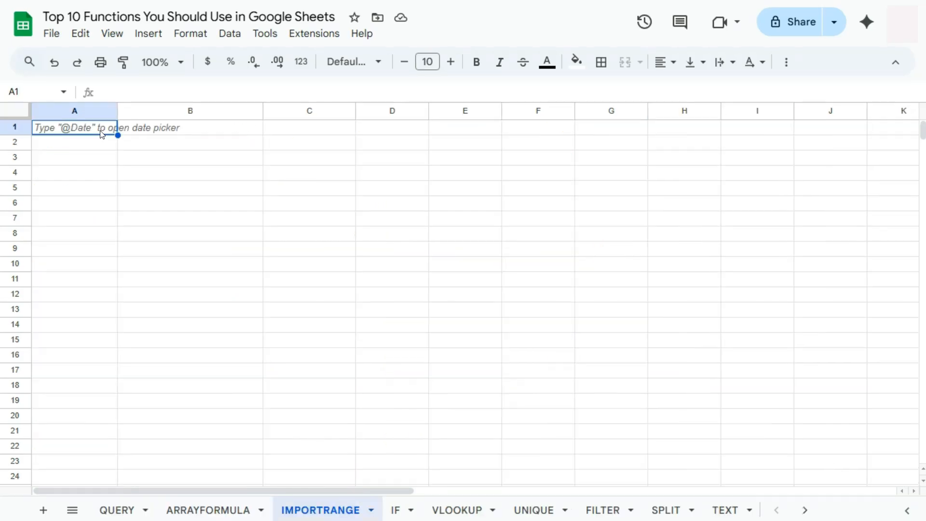
{"action": "left_click", "coordinate": [120, 138]}
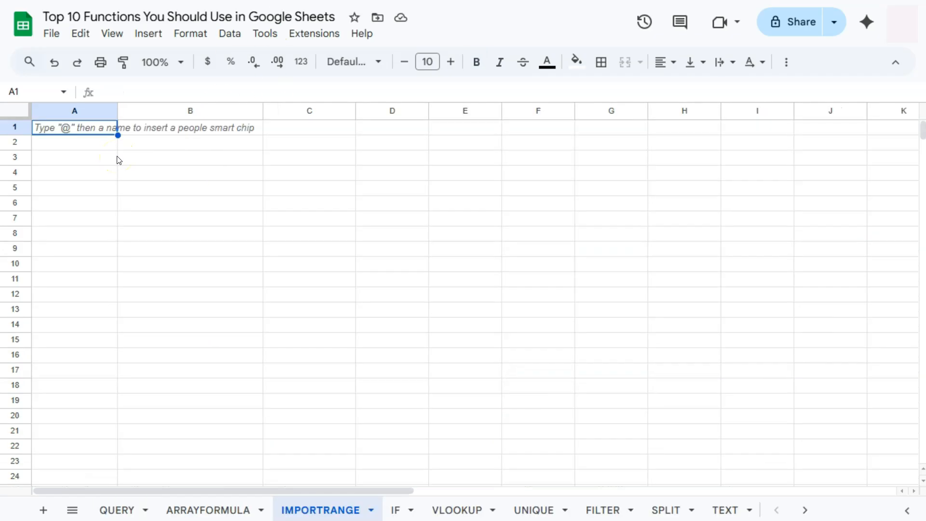
{"action": "type", "text": "="}
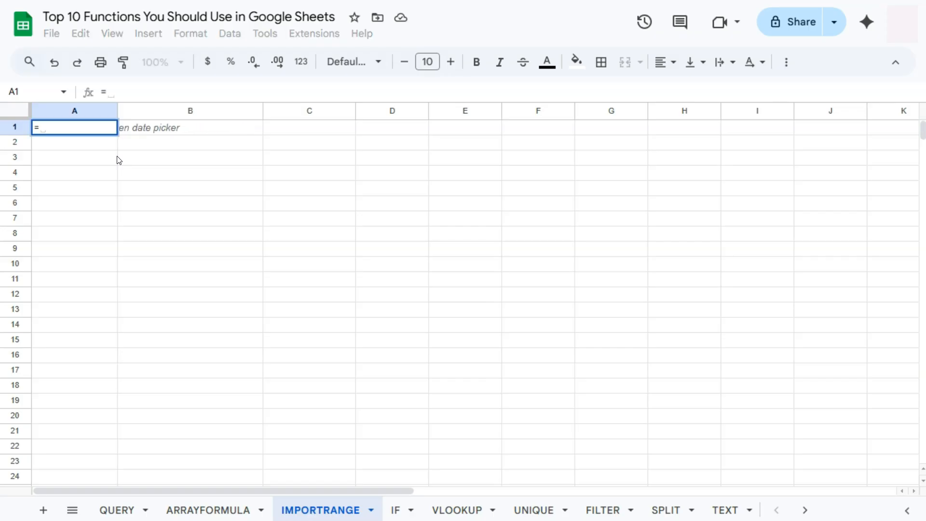
{"action": "type", "text": "import"}
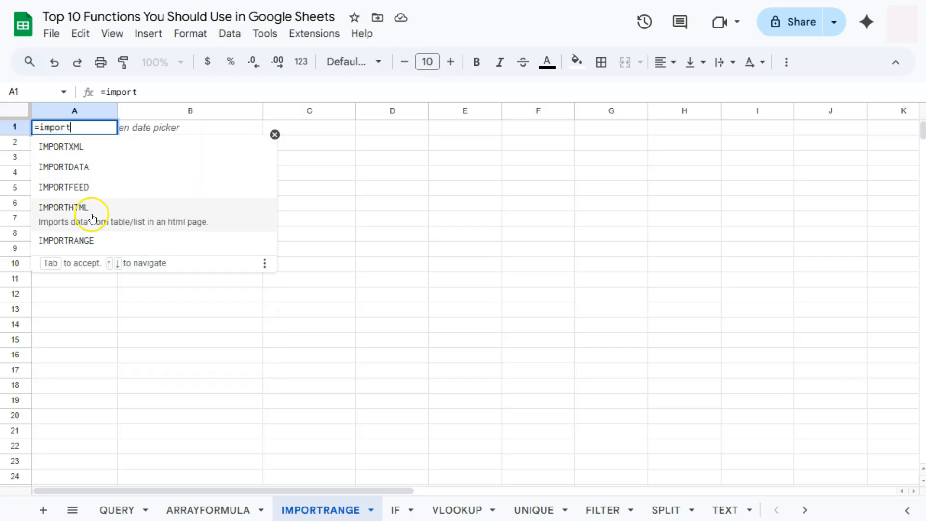
{"action": "left_click", "coordinate": [87, 241]}
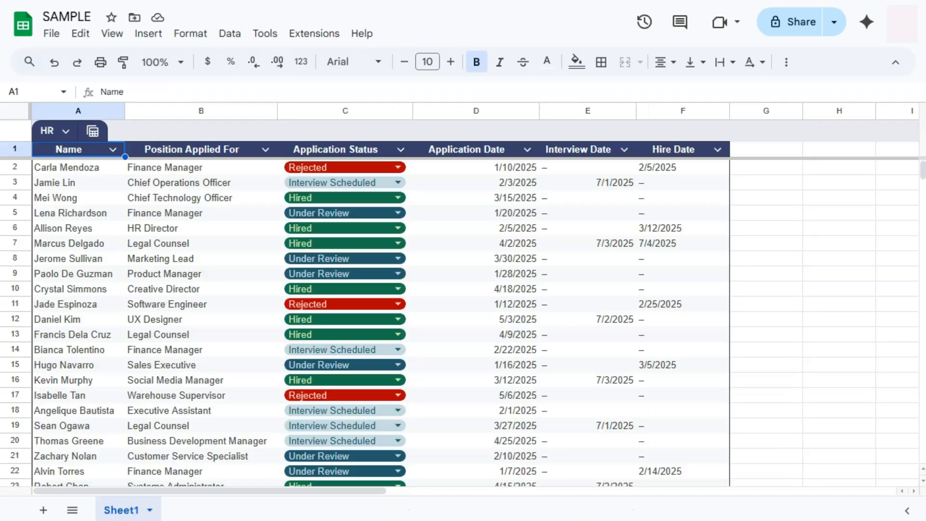
Copy the SAMPLE spreadsheet's URL and insert it in quotation marks as the spreadsheet_url argument of the IMPORTRANGE formula, followed by a comma
{"action": "mouse_move", "coordinate": [347, 0]}
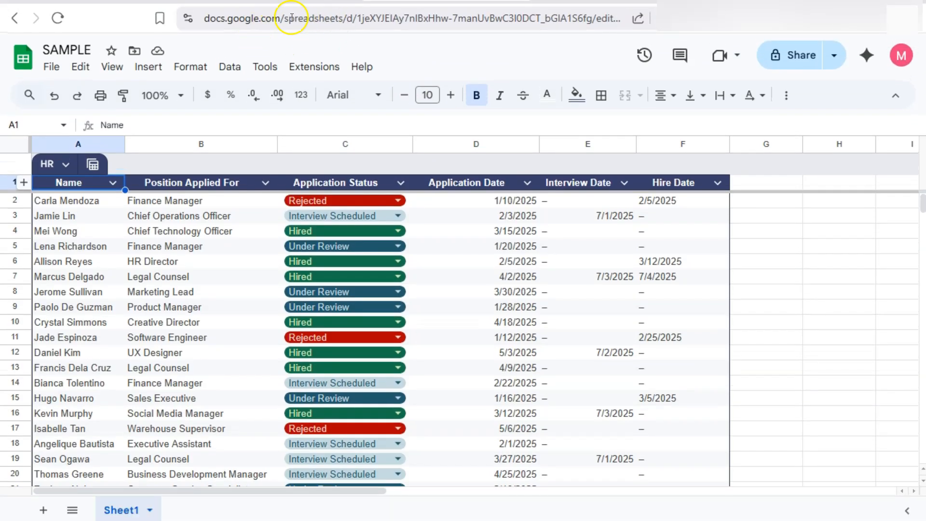
{"action": "left_click", "coordinate": [257, 19]}
{"action": "right_click", "coordinate": [257, 18]}
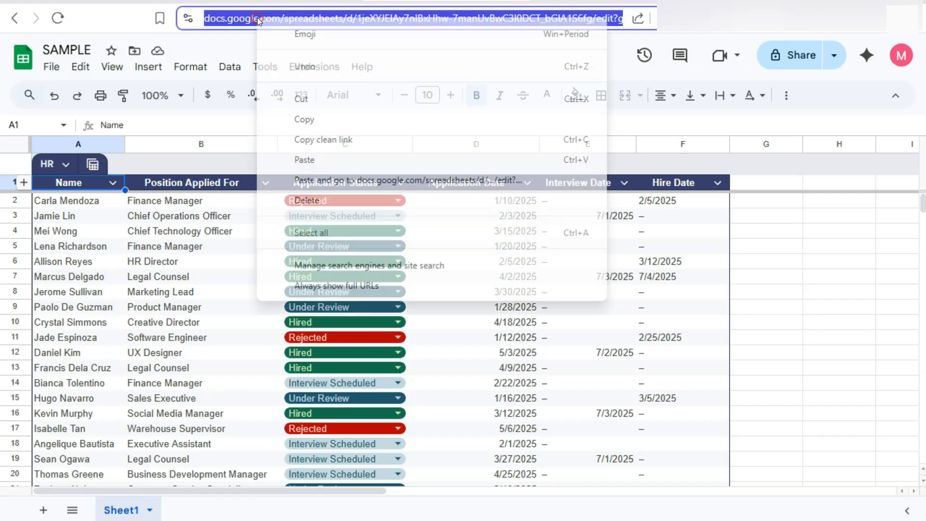
{"action": "left_click", "coordinate": [306, 118]}
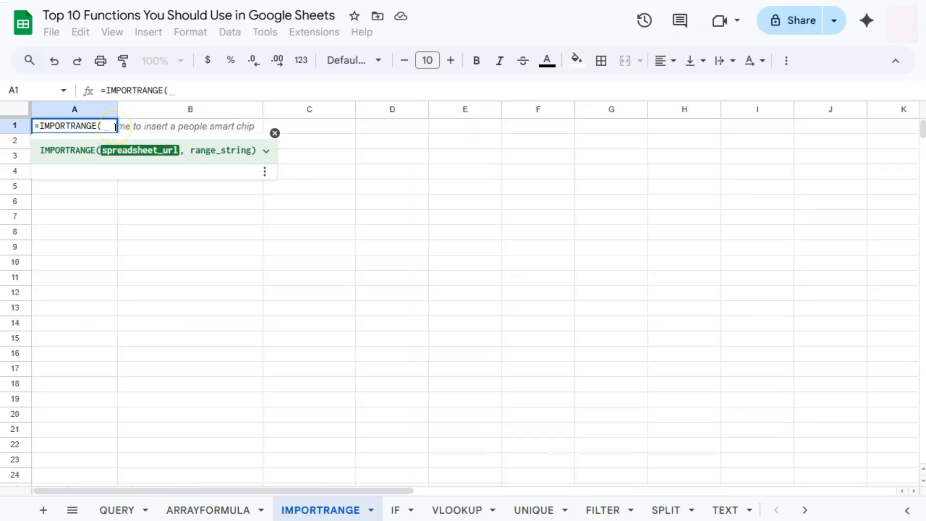
{"action": "type", "text": "\""}
{"action": "key", "text": "ctrl+v"}
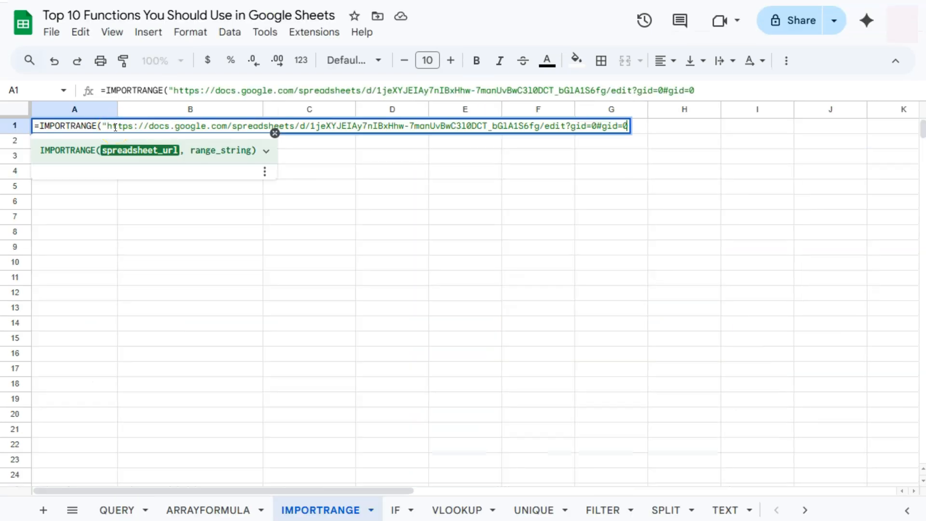
{"action": "type", "text": "\""}
{"action": "type", "text": ","}
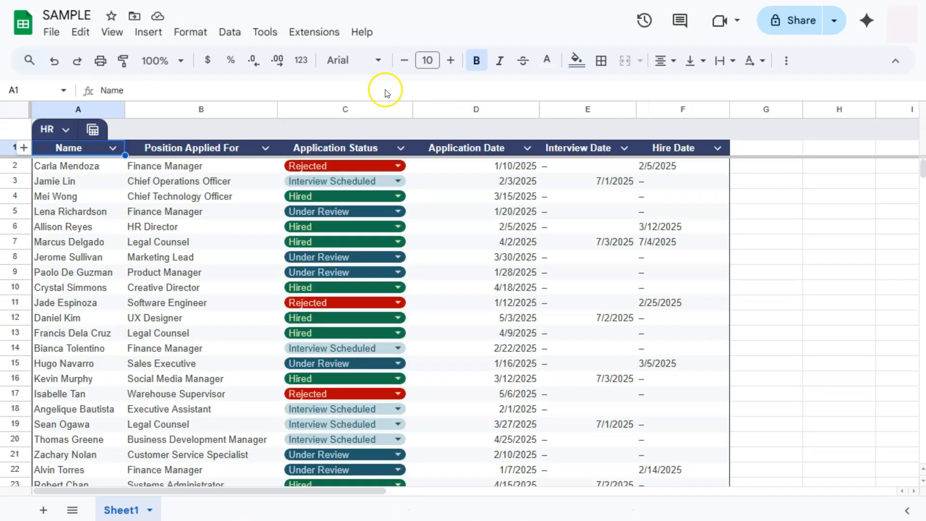
Complete the IMPORTRANGE formula in A1 with the range_string "Sheet1!A1:C26" to import that range from the SAMPLE spreadsheet
{"action": "left_click", "coordinate": [319, 228]}
{"action": "left_click_drag", "start_coordinate": [83, 147], "coordinate": [345, 246]}
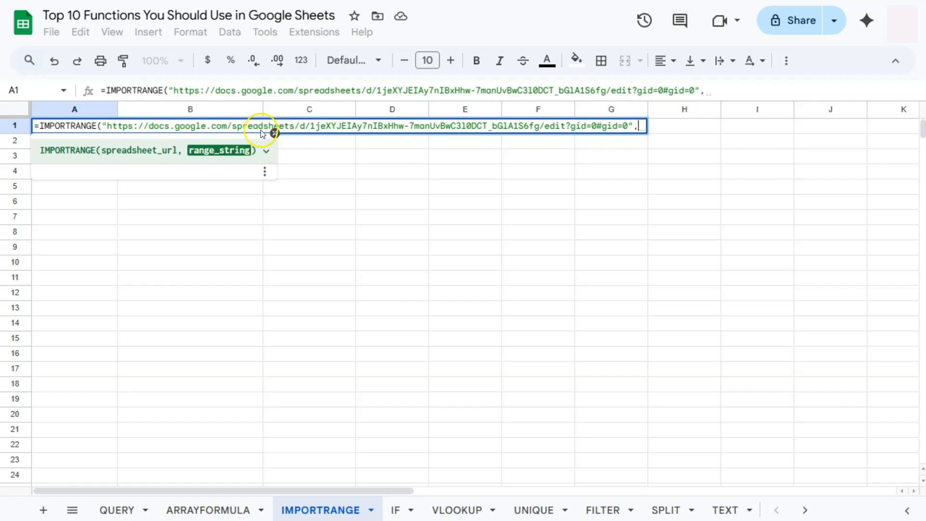
{"action": "left_click", "coordinate": [712, 90]}
{"action": "key", "text": "BackSpace"}
{"action": "type", "text": "\"Sheet1!"}
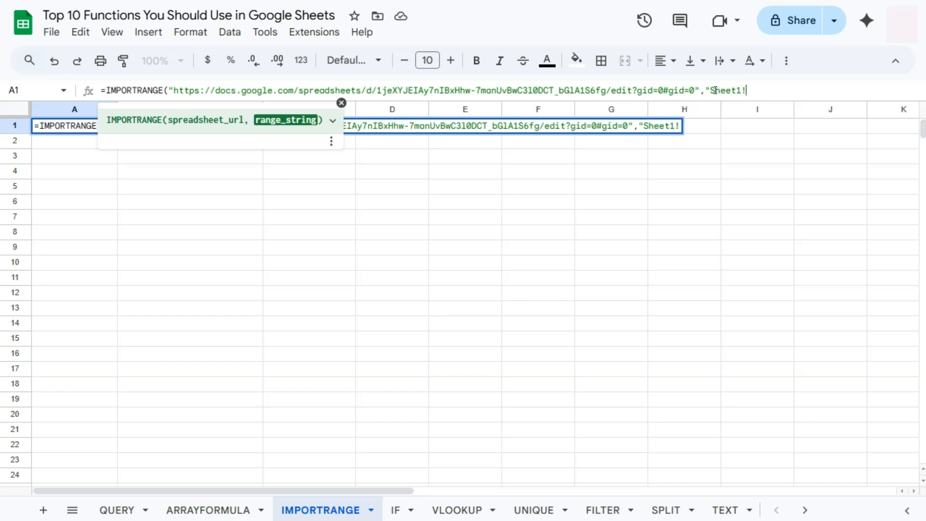
{"action": "type", "text": "A1:C26"}
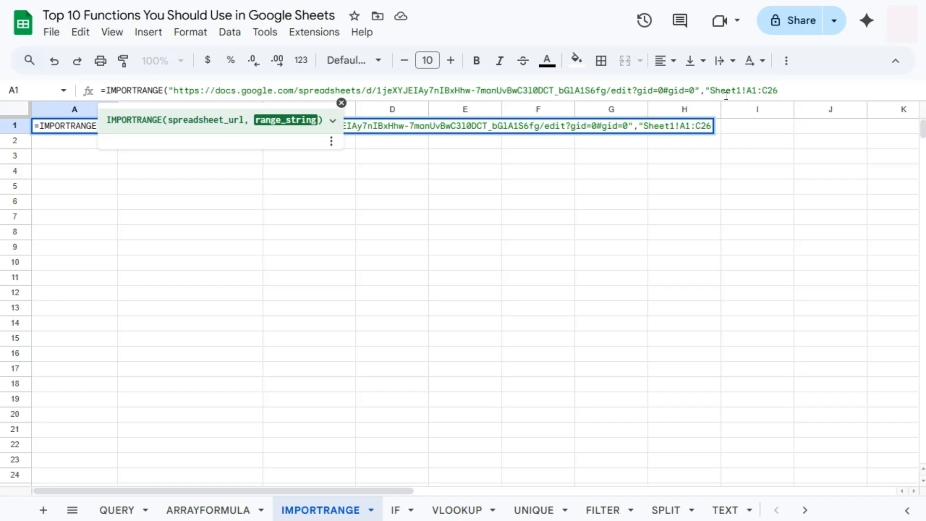
{"action": "type", "text": "\")"}
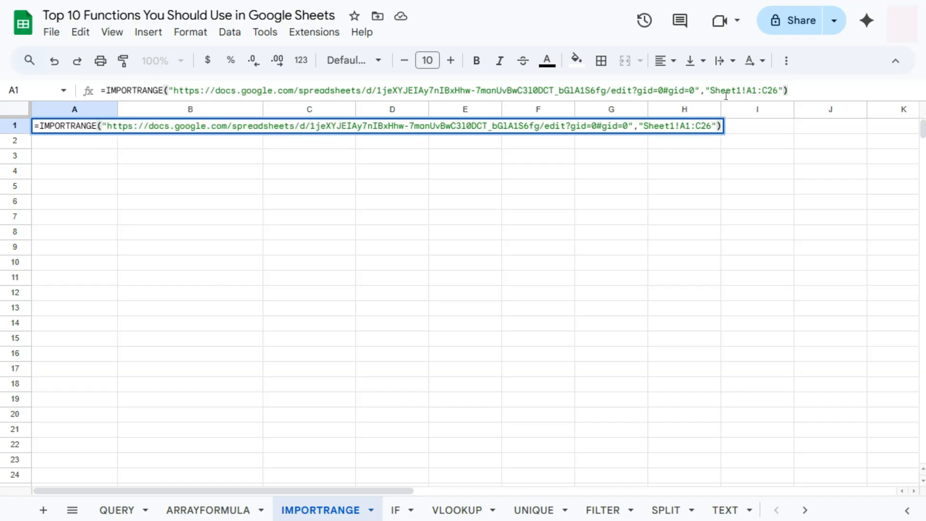
{"action": "key", "text": "Return"}
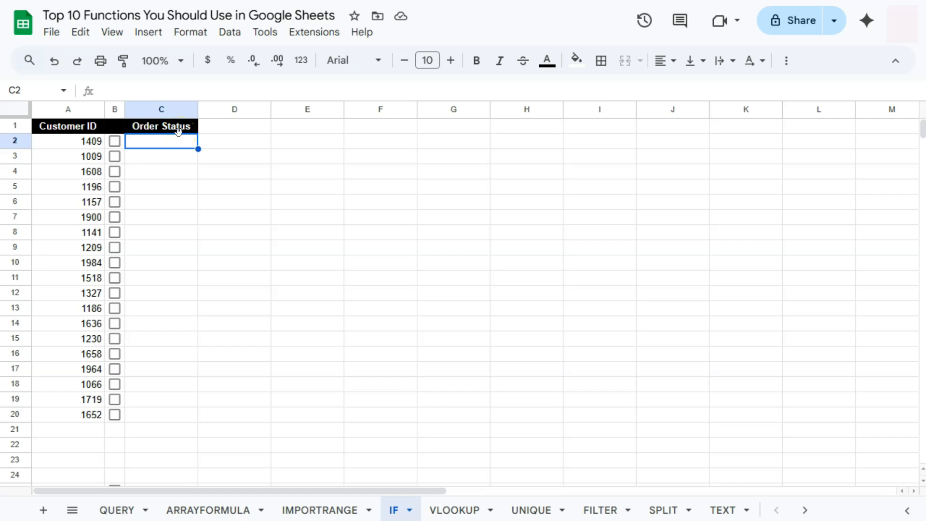
Tick the first customer's checkbox in B2 on the IF sheet and clear it again
{"action": "left_click", "coordinate": [115, 143]}
{"action": "left_click", "coordinate": [144, 145]}
{"action": "left_click", "coordinate": [114, 141]}
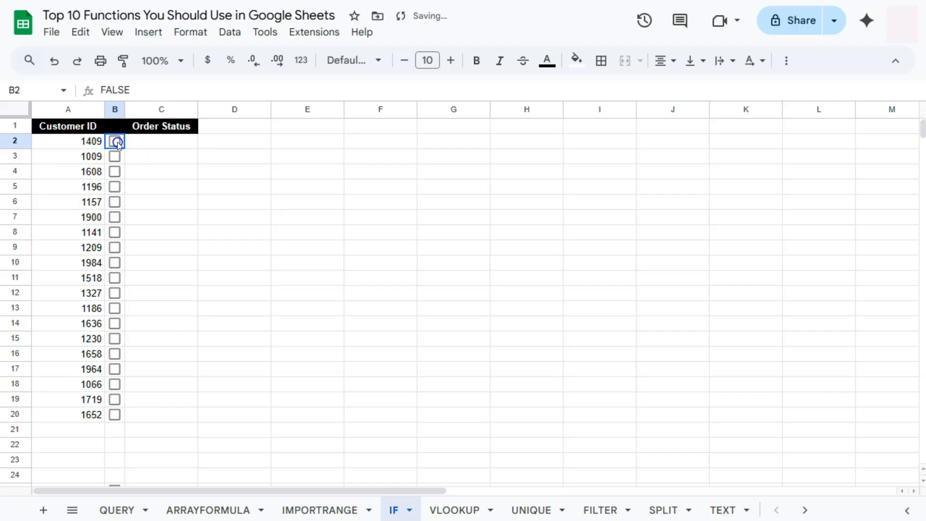
Enter =IF(B2=TRUE,"PAID","UNPAID") in C2 to set the order status from the checkbox
{"action": "left_click", "coordinate": [139, 147]}
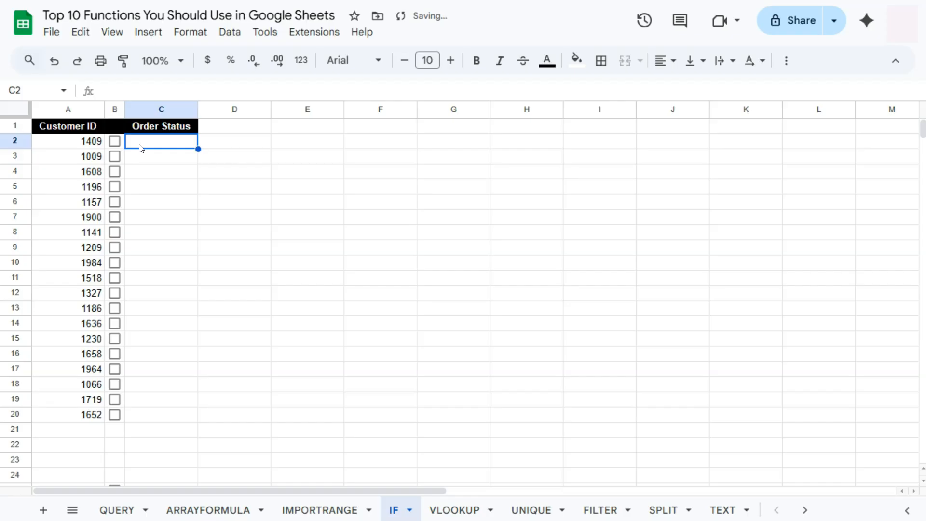
{"action": "type", "text": "=IF"}
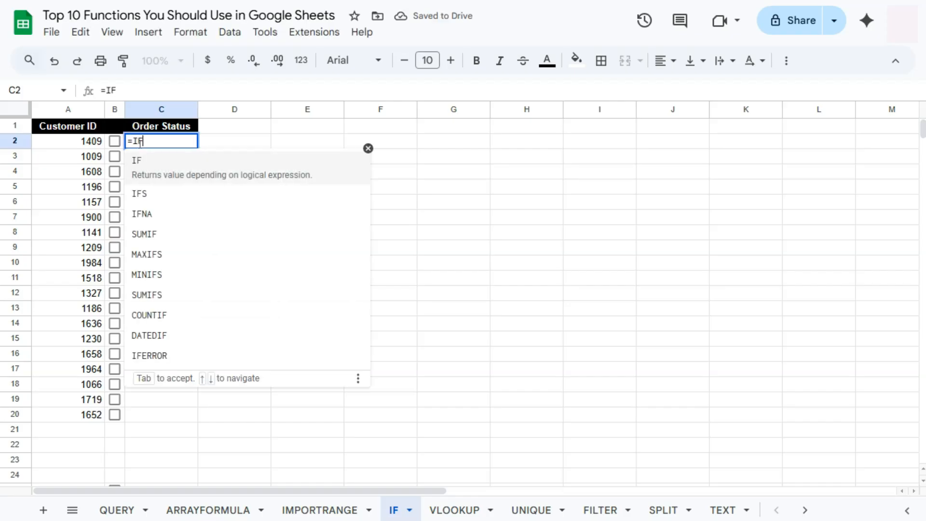
{"action": "type", "text": "("}
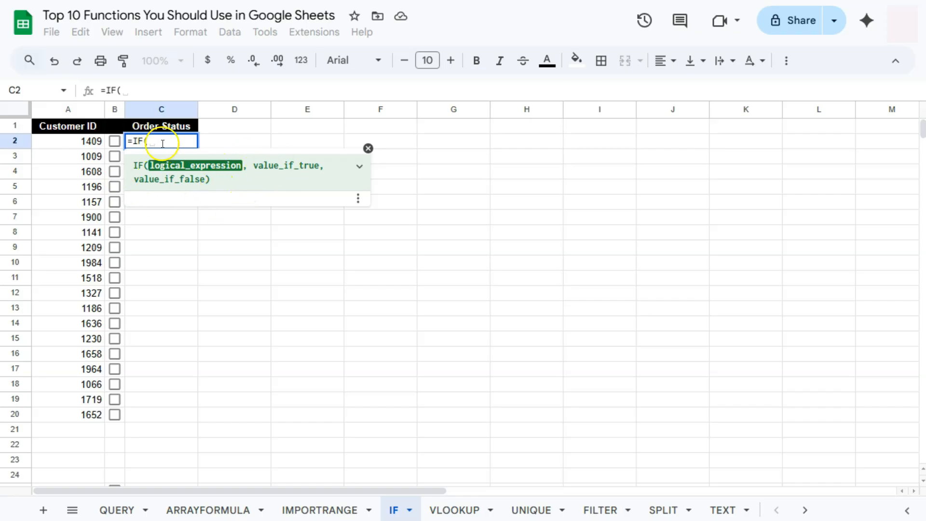
{"action": "left_click", "coordinate": [123, 144]}
{"action": "type", "text": "=TRUE"}
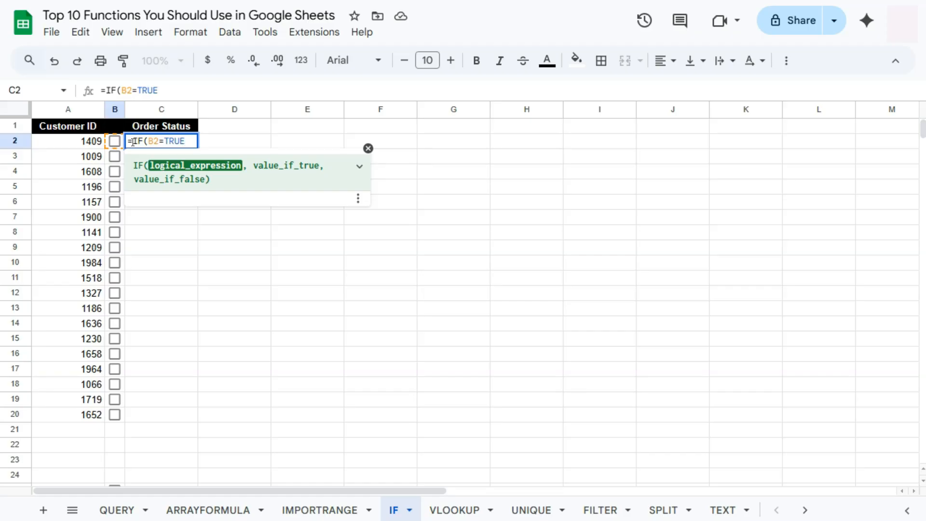
{"action": "type", "text": ", "}
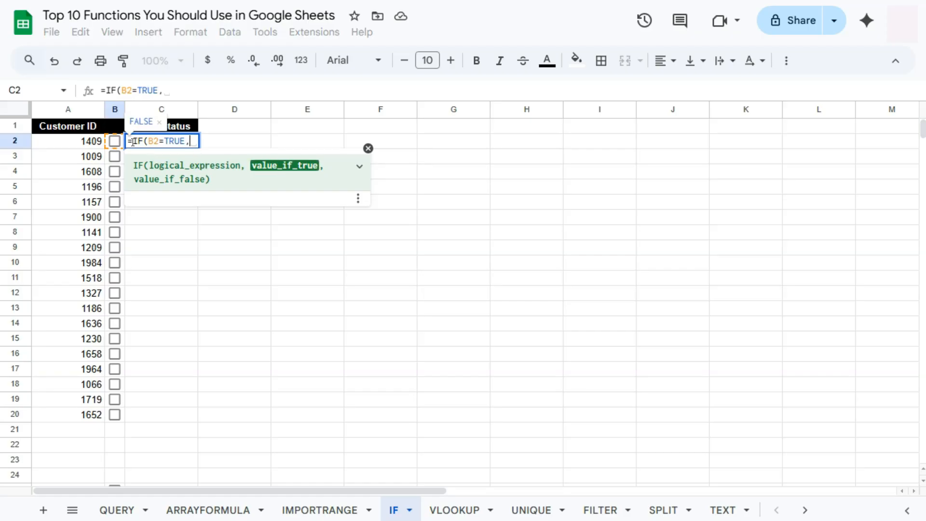
{"action": "type", "text": "\"PAID"}
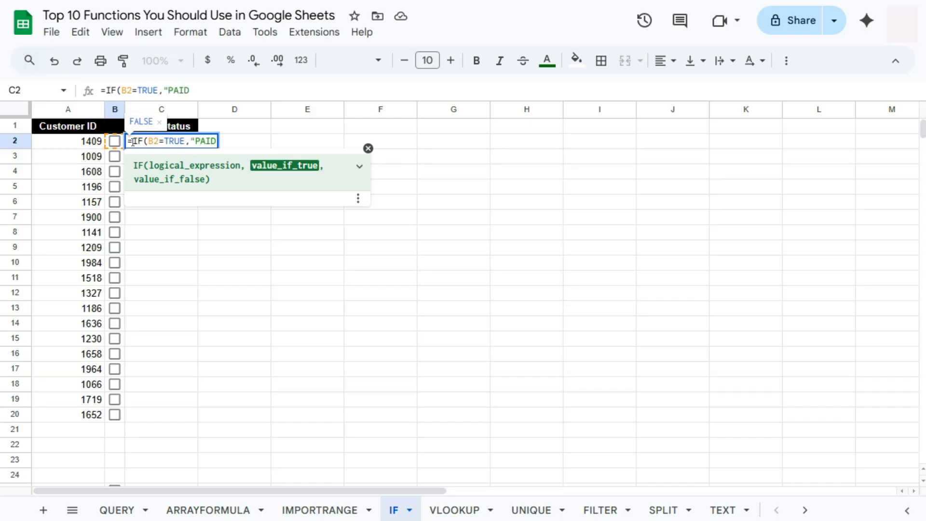
{"action": "type", "text": "\", "}
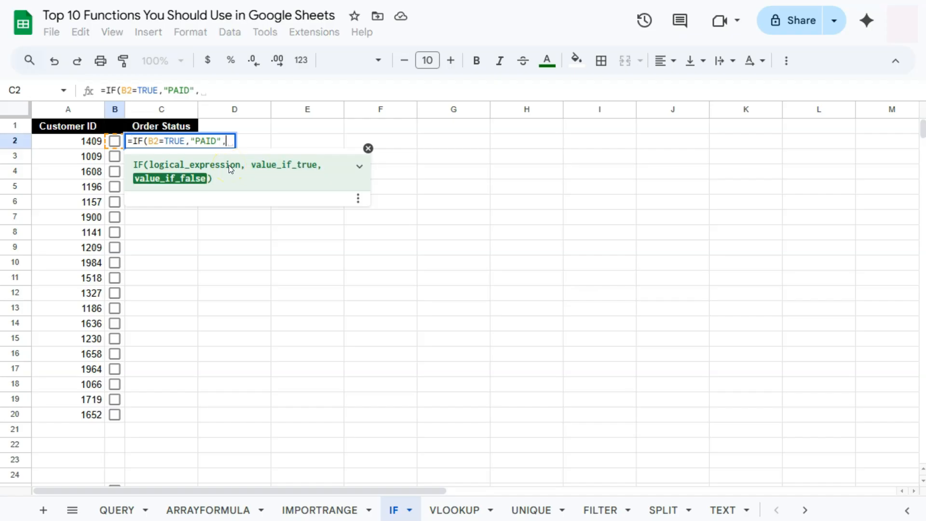
{"action": "type", "text": "\"UNPAID"}
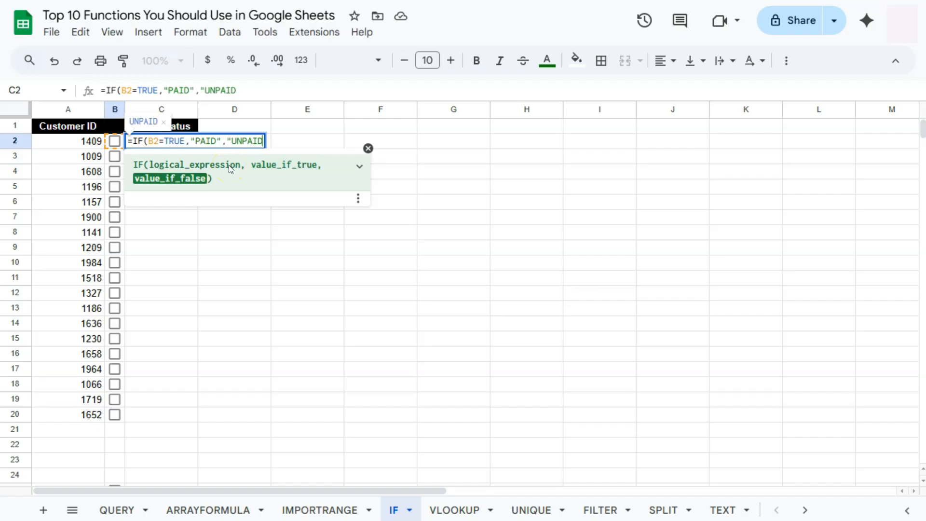
{"action": "type", "text": "\")"}
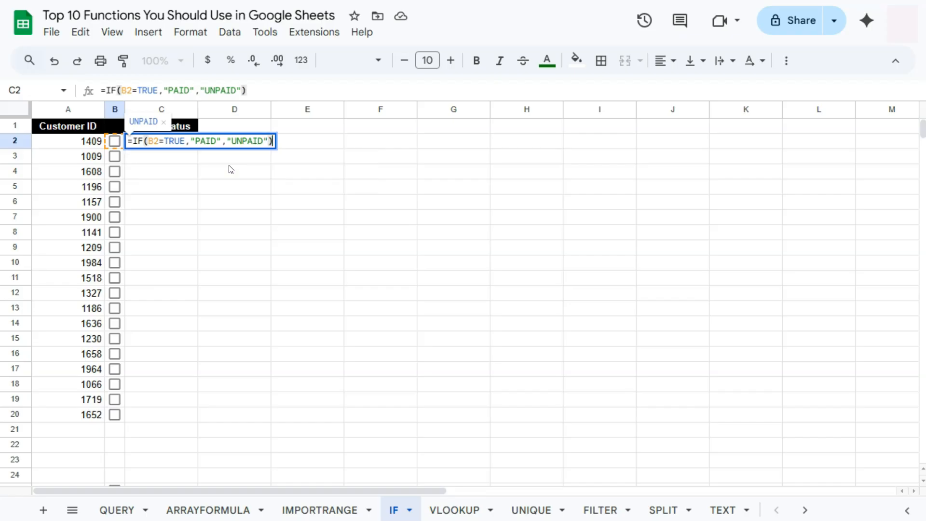
{"action": "key", "text": "Return"}
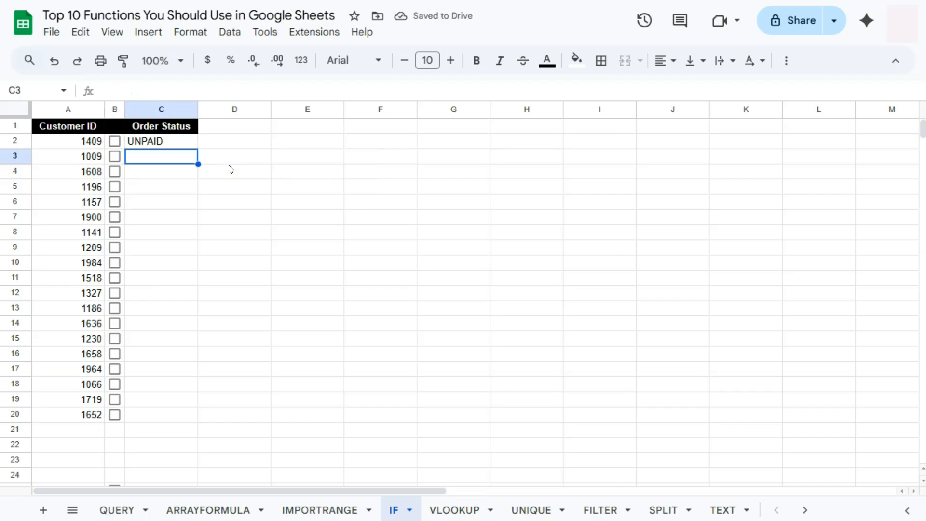
Tick the checkbox in B2 and fill the IF formula from C2 down to C20
{"action": "left_click", "coordinate": [115, 142]}
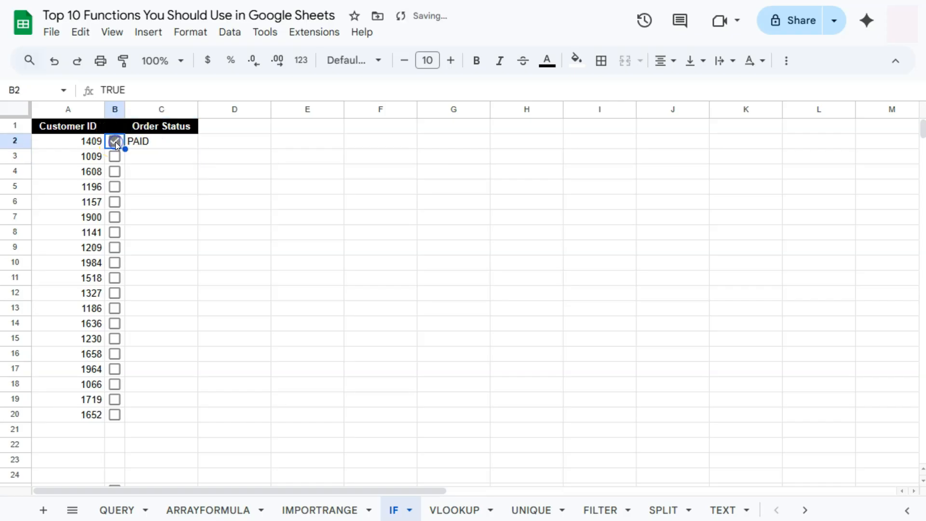
{"action": "left_click", "coordinate": [147, 145]}
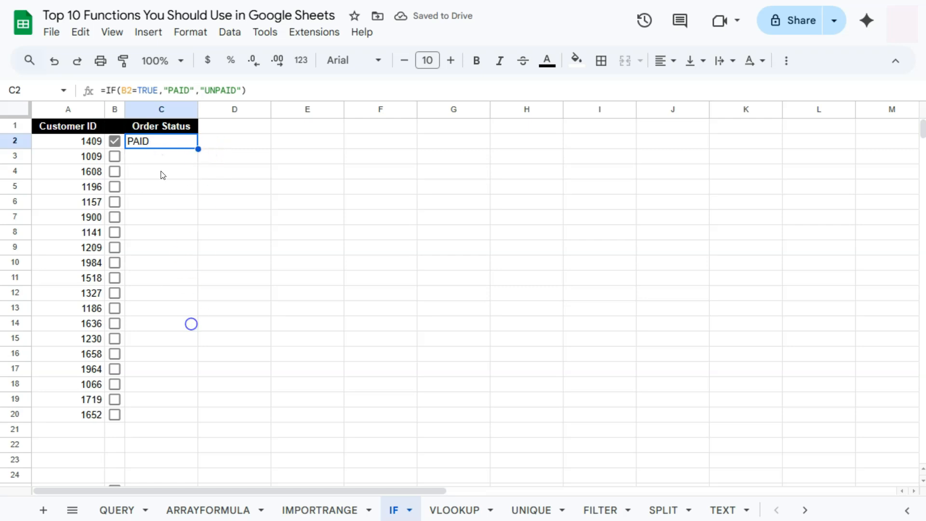
{"action": "left_click", "coordinate": [165, 142]}
{"action": "left_click_drag", "start_coordinate": [198, 149], "coordinate": [180, 415]}
Tick the checkboxes in B3, B6 and B4 to mark those customers' orders as paid
{"action": "left_click", "coordinate": [114, 157]}
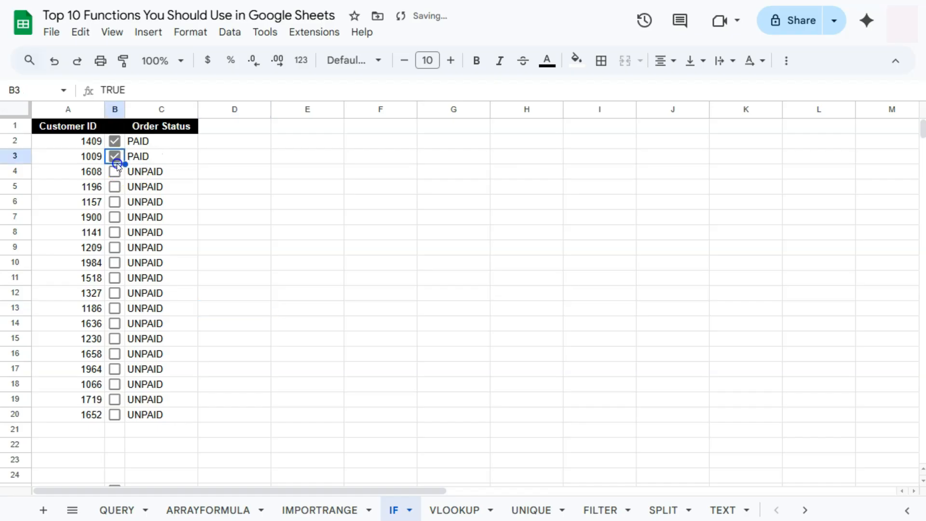
{"action": "left_click", "coordinate": [114, 201]}
{"action": "left_click", "coordinate": [114, 171]}
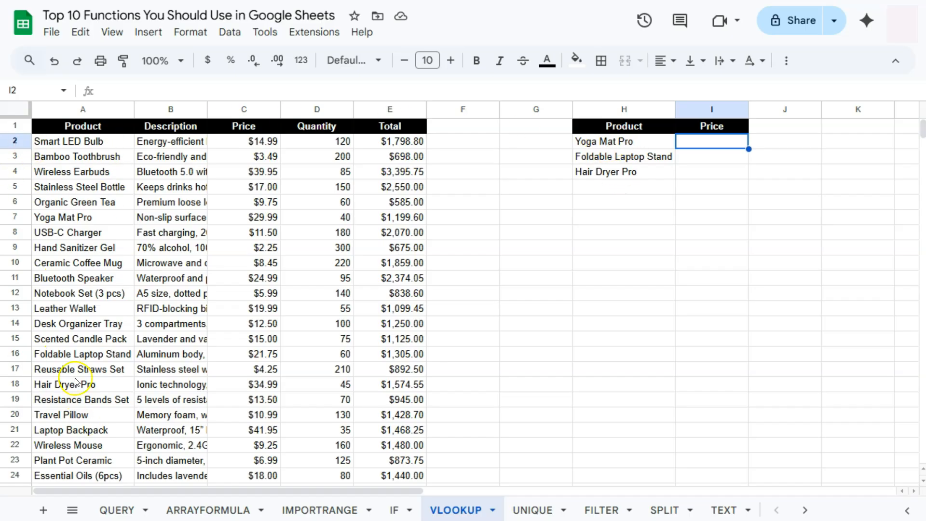
On the VLOOKUP sheet, look up the Yoga Mat Pro price by entering =VLOOKUP(H2,A2:E31,3,0) in I2
{"action": "left_click_drag", "start_coordinate": [707, 143], "coordinate": [708, 164]}
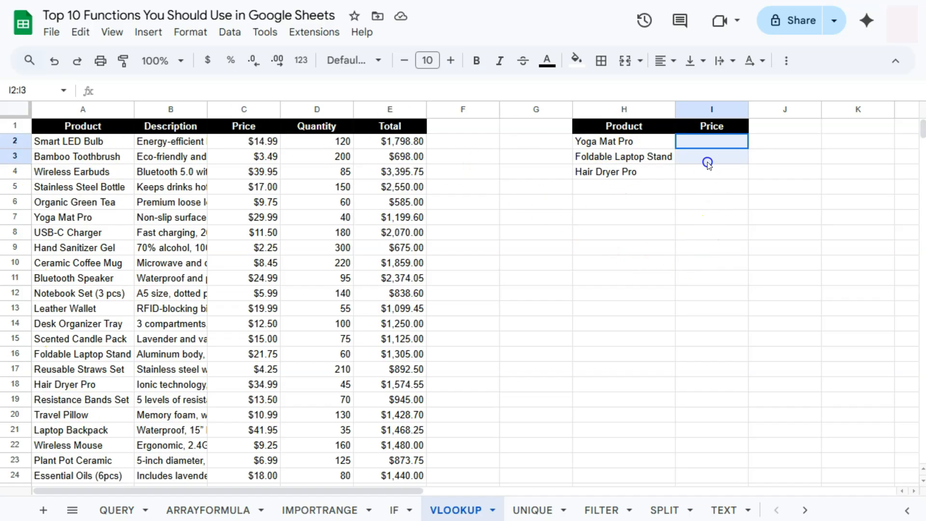
{"action": "left_click", "coordinate": [701, 140]}
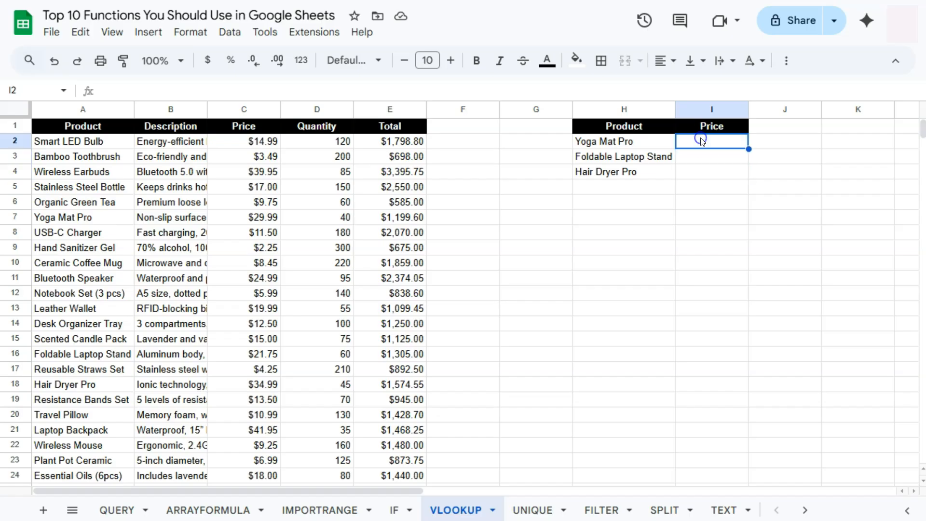
{"action": "type", "text": "=Vloo"}
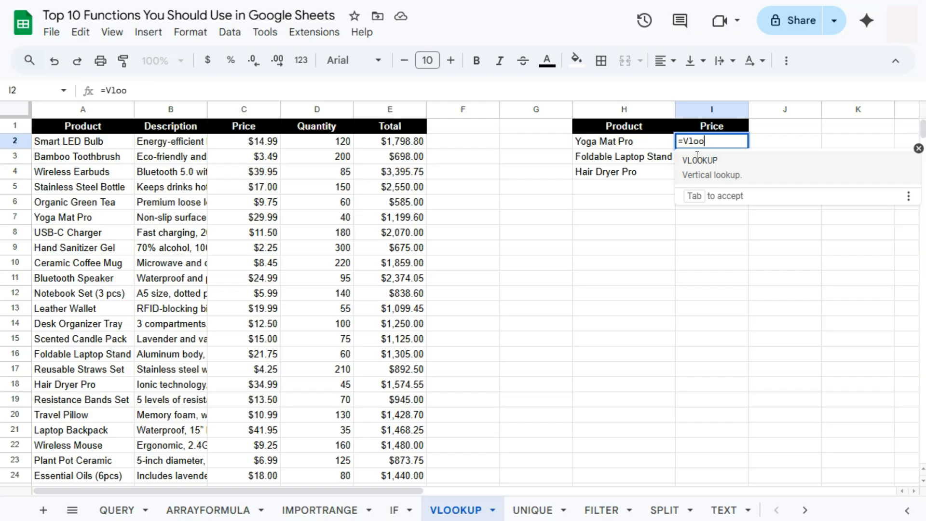
{"action": "left_click", "coordinate": [702, 166]}
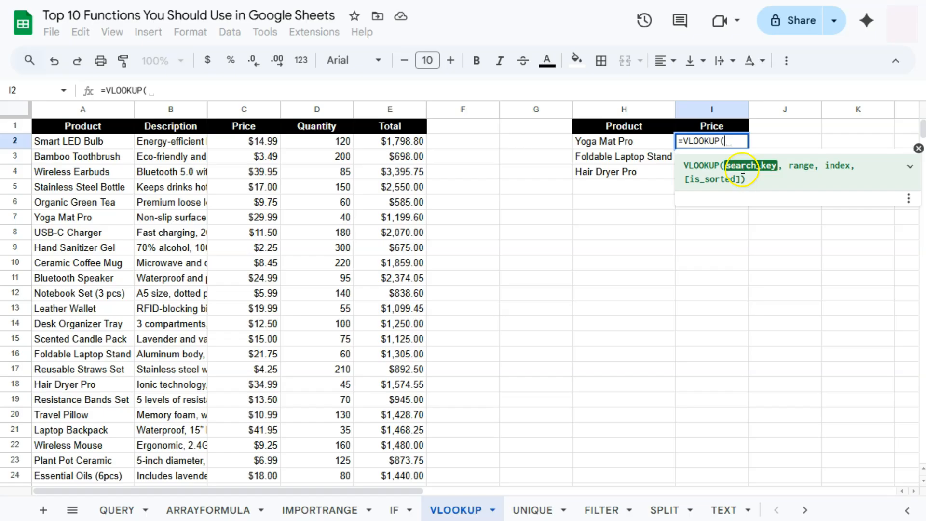
{"action": "left_click", "coordinate": [643, 142]}
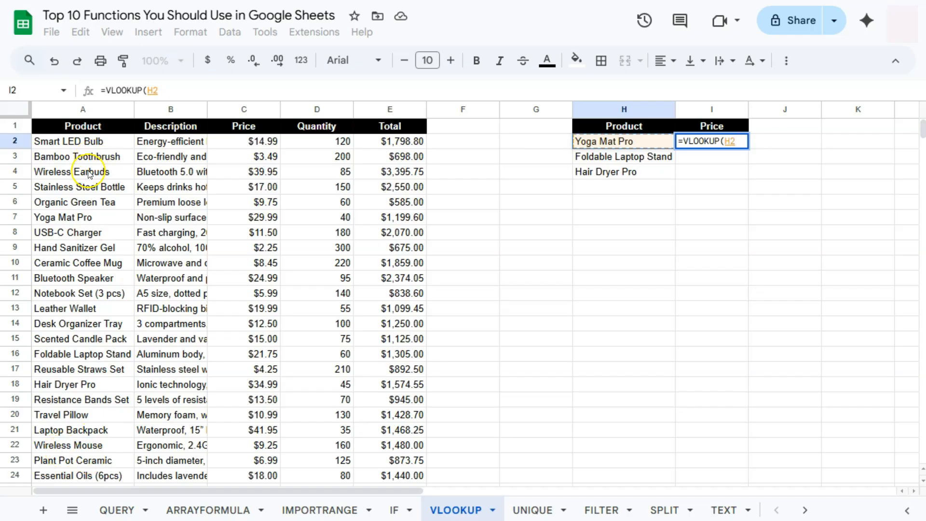
{"action": "type", "text": ","}
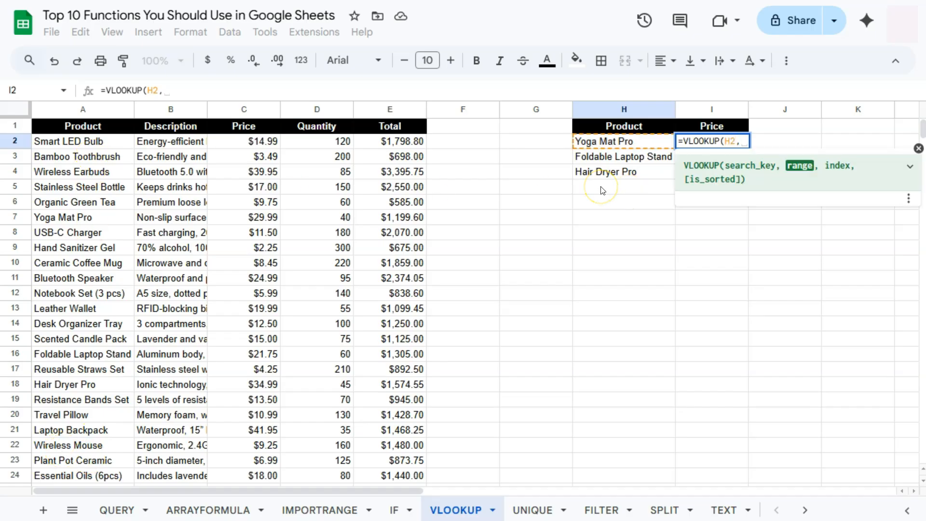
{"action": "left_click_drag", "start_coordinate": [103, 140], "coordinate": [399, 435]}
{"action": "type", "text": ","}
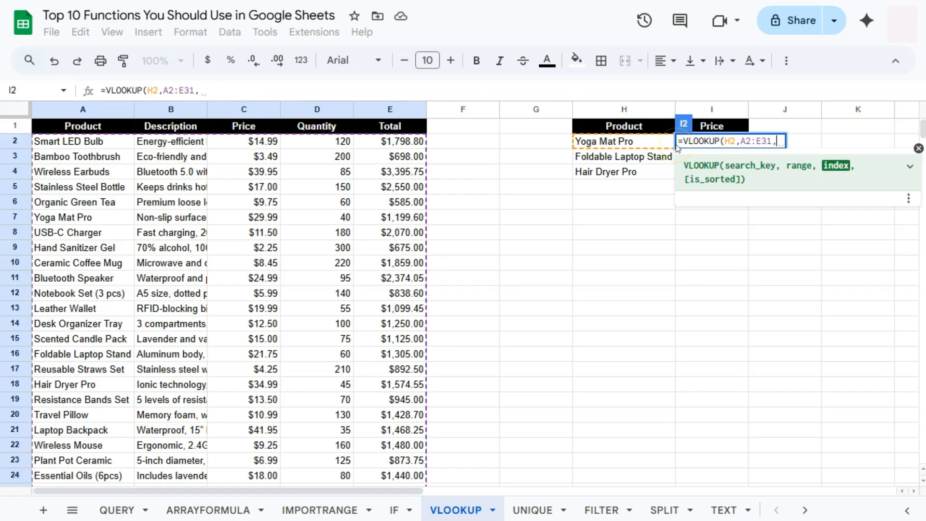
{"action": "type", "text": "3, "}
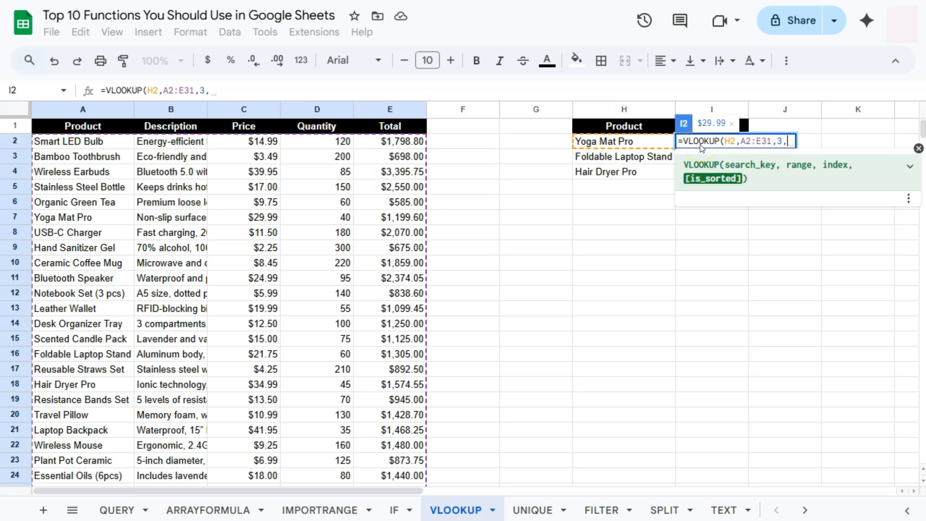
{"action": "type", "text": "0"}
{"action": "key", "text": "Return"}
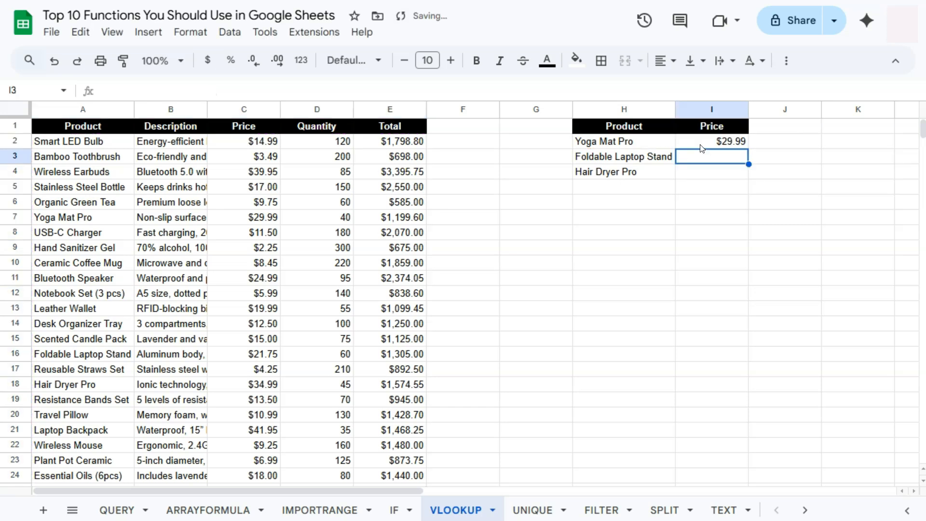
Fill the VLOOKUP formula from I2 down to I4 for the remaining two products
{"action": "left_click", "coordinate": [700, 147]}
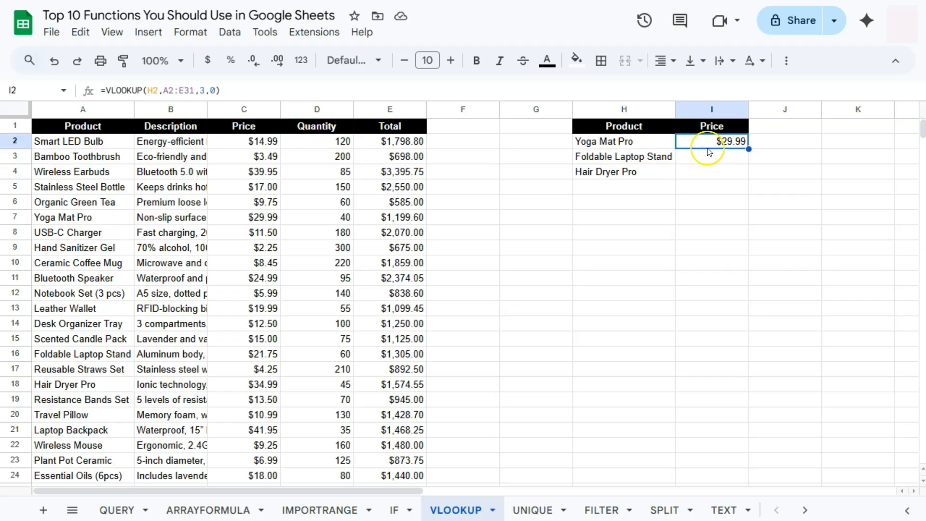
{"action": "left_click", "coordinate": [646, 144]}
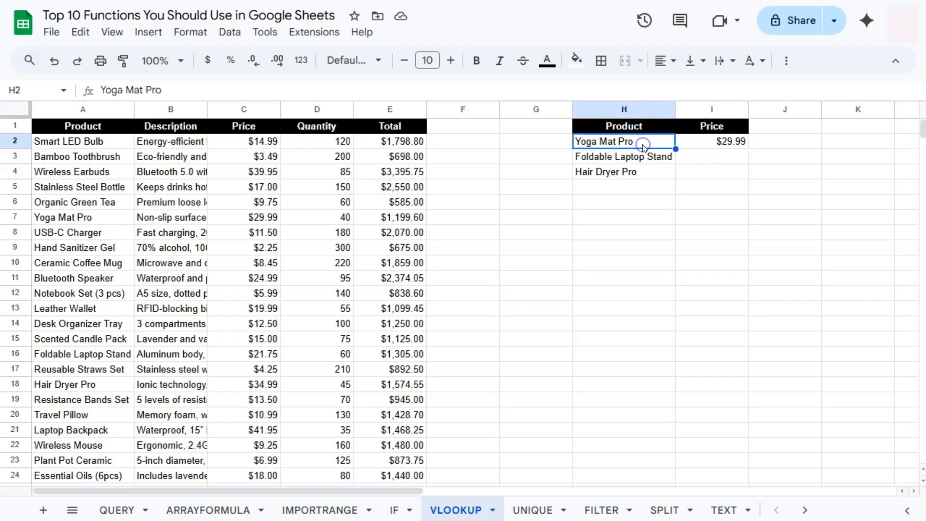
{"action": "left_click", "coordinate": [705, 142]}
{"action": "left_click_drag", "start_coordinate": [748, 148], "coordinate": [745, 179]}
{"action": "left_click", "coordinate": [721, 207]}
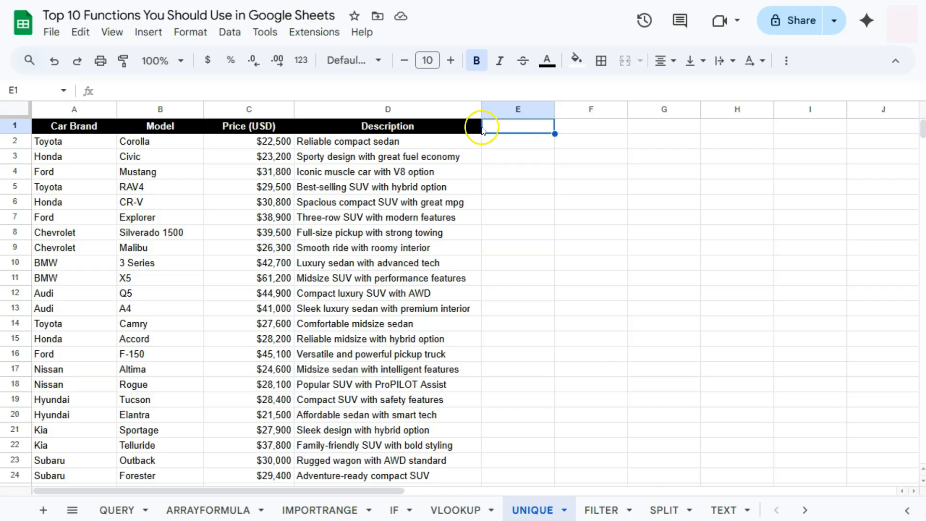
On the UNIQUE sheet, list each car brand only once by entering =UNIQUE(A2:A31) in F2
{"action": "left_click", "coordinate": [74, 141]}
{"action": "left_click_drag", "start_coordinate": [74, 142], "coordinate": [85, 188]}
{"action": "scroll", "coordinate": [73, 341], "scroll_direction": "down", "scroll_amount": 5}
{"action": "scroll", "coordinate": [72, 345], "scroll_direction": "up", "scroll_amount": 5}
{"action": "left_click", "coordinate": [599, 149]}
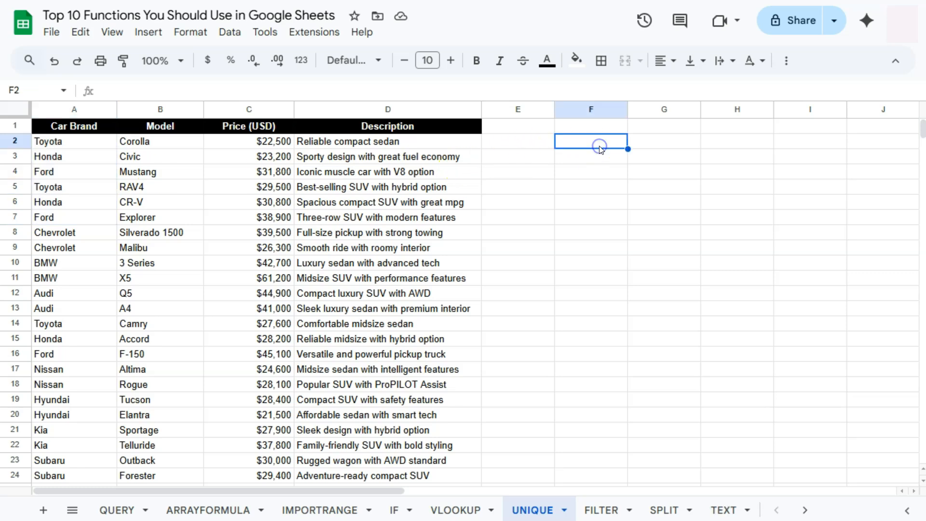
{"action": "type", "text": "=uni"}
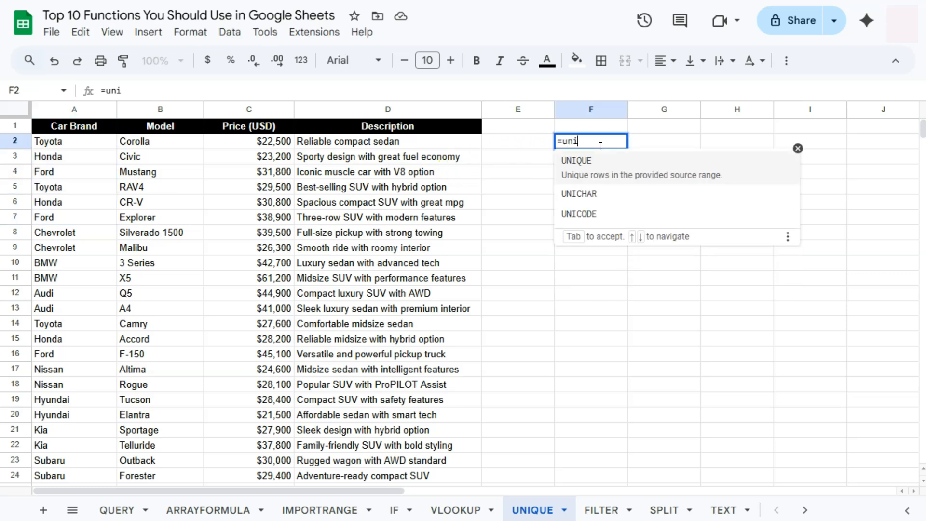
{"action": "left_click", "coordinate": [599, 159]}
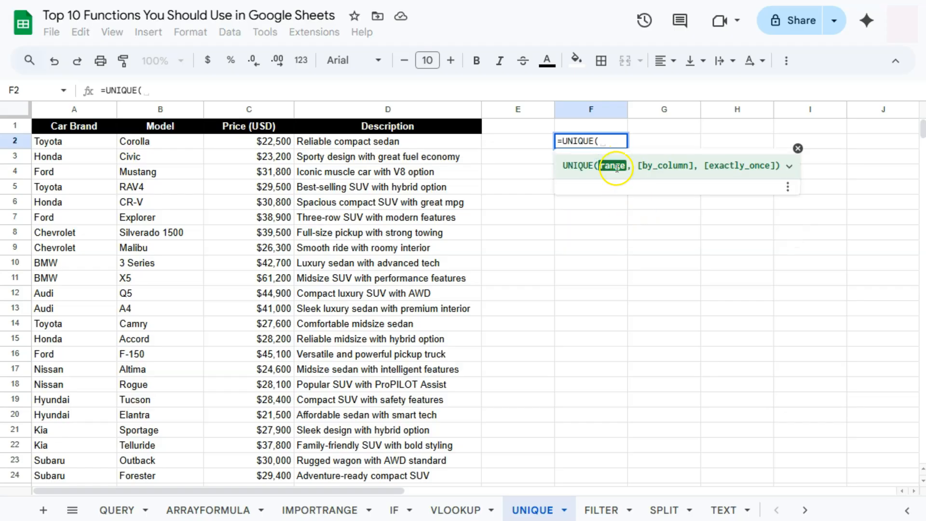
{"action": "left_click", "coordinate": [90, 141]}
{"action": "left_click_drag", "start_coordinate": [89, 141], "coordinate": [79, 434]}
{"action": "scroll", "coordinate": [83, 349], "scroll_direction": "down", "scroll_amount": 3}
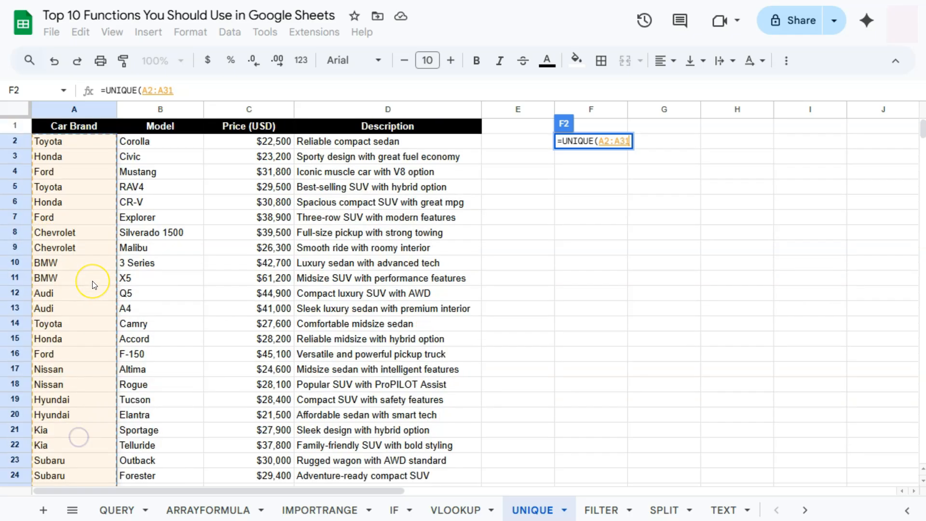
{"action": "key", "text": "Return"}
{"action": "left_click_drag", "start_coordinate": [603, 142], "coordinate": [598, 325]}
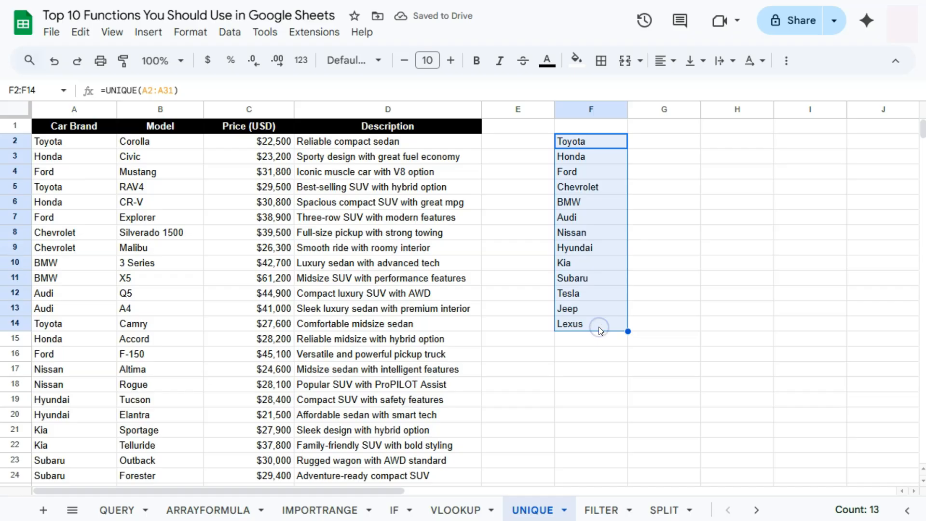
{"action": "left_click", "coordinate": [74, 126]}
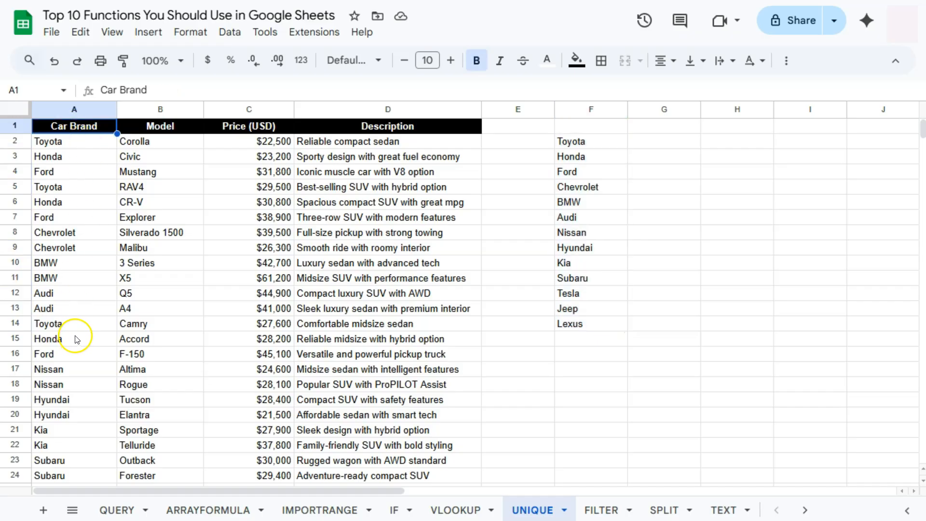
{"action": "left_click", "coordinate": [613, 140]}
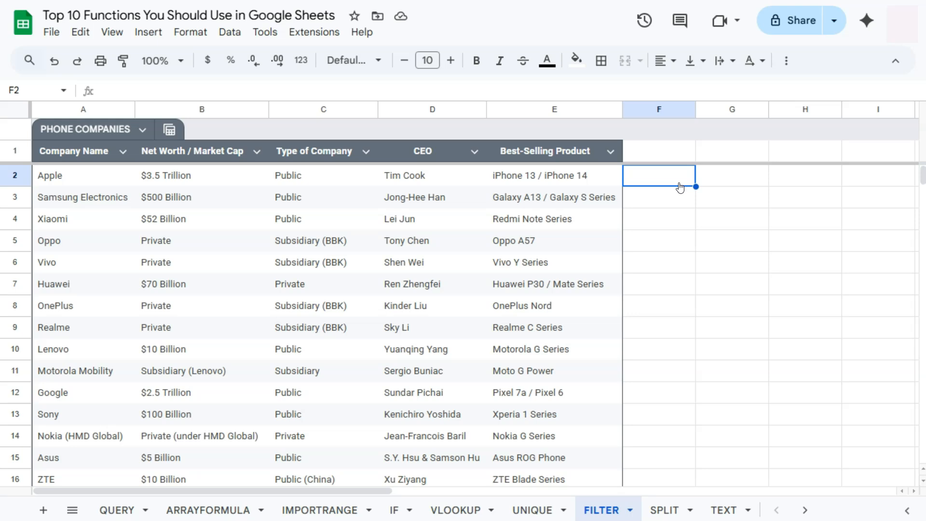
On the FILTER sheet, enter =FILTER(PHONE_COMPANIES,PHONE_COMPANIES[Net Worth / Market Cap]="Private") in G2 to extract the companies marked Private
{"action": "left_click", "coordinate": [711, 187]}
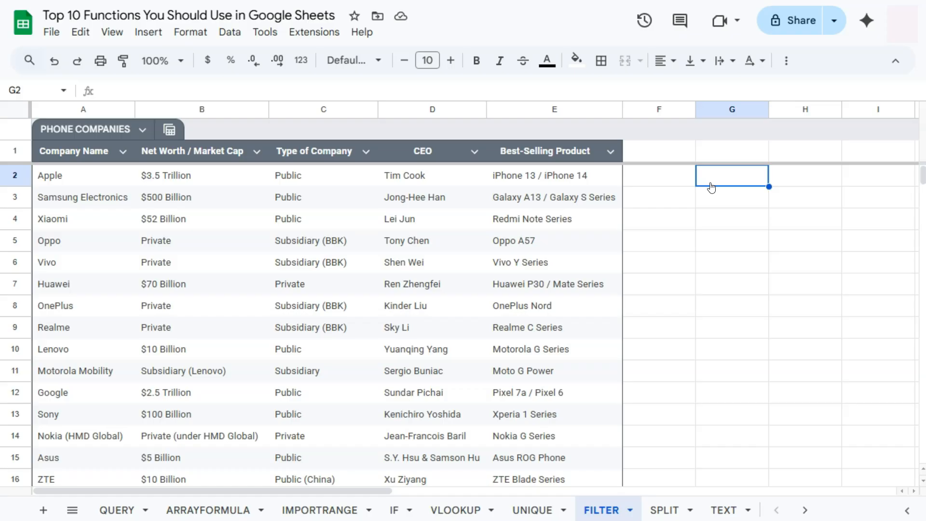
{"action": "type", "text": "=filter"}
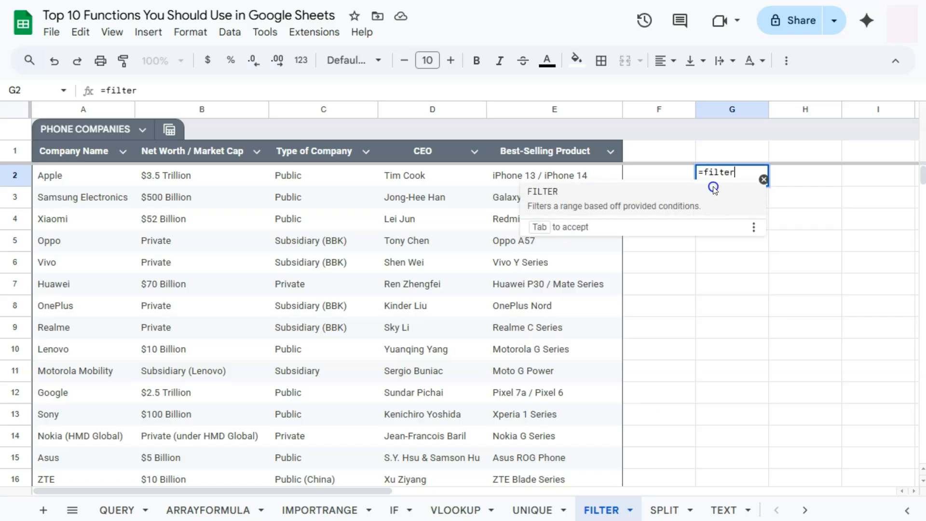
{"action": "left_click", "coordinate": [712, 188]}
{"action": "left_click_drag", "start_coordinate": [116, 177], "coordinate": [566, 296]}
{"action": "scroll", "coordinate": [547, 393], "scroll_direction": "down", "scroll_amount": 5}
{"action": "type", "text": ","}
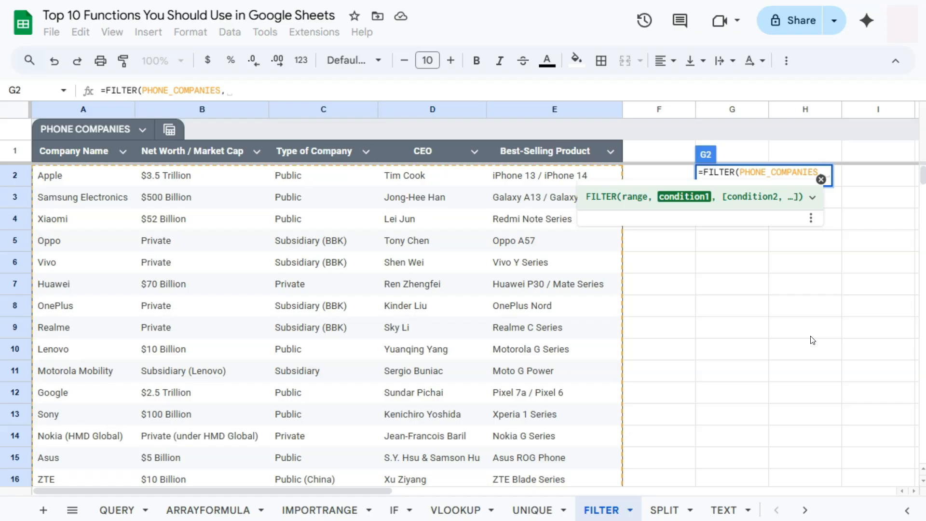
{"action": "left_click_drag", "start_coordinate": [203, 177], "coordinate": [210, 221]}
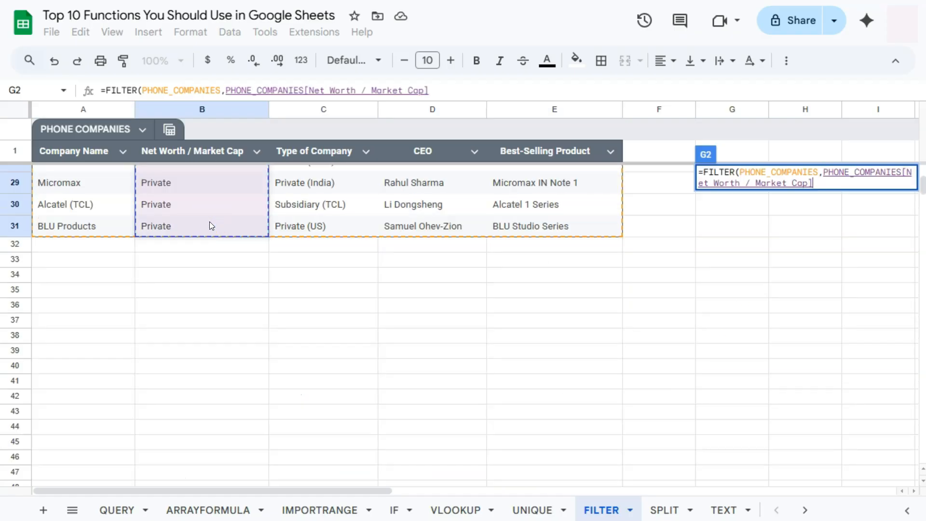
{"action": "type", "text": "=\""}
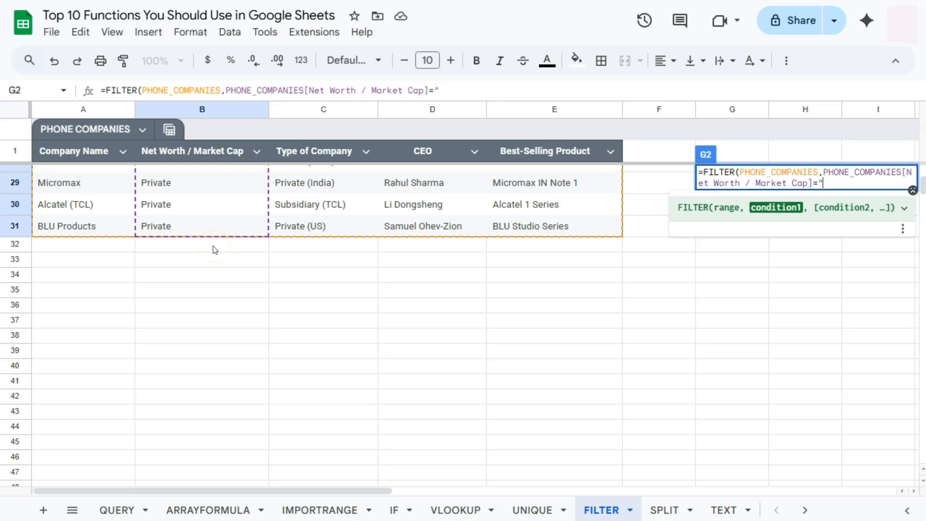
{"action": "type", "text": "Private\")"}
{"action": "scroll", "coordinate": [215, 250], "scroll_direction": "up", "scroll_amount": 10}
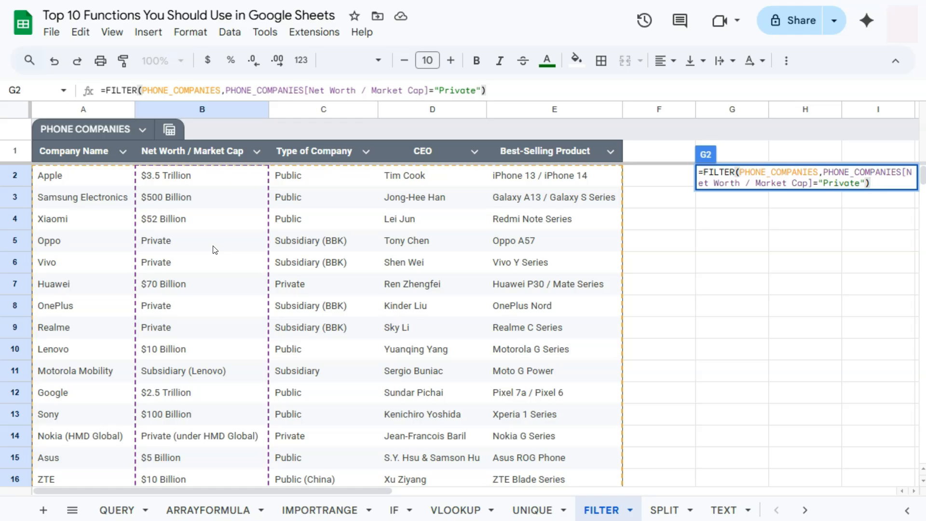
{"action": "key", "text": "Return"}
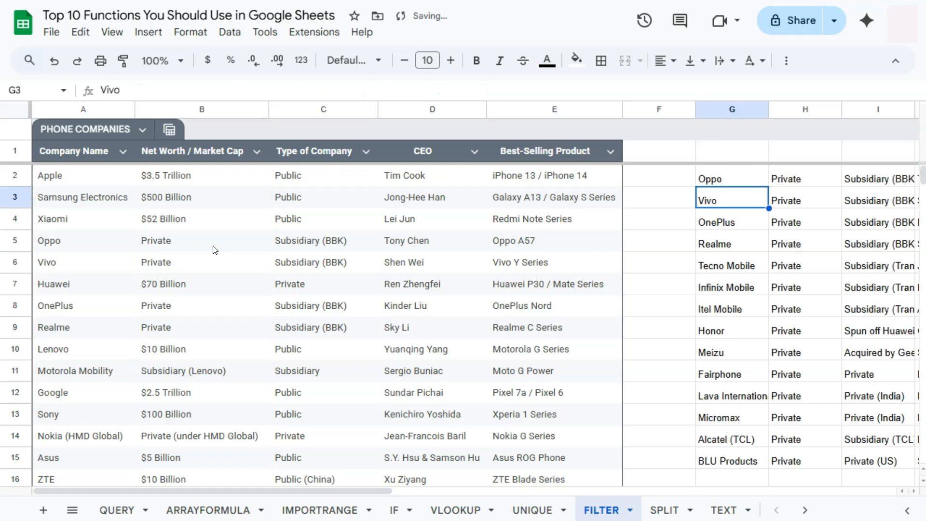
{"action": "left_click_drag", "start_coordinate": [328, 491], "coordinate": [461, 504]}
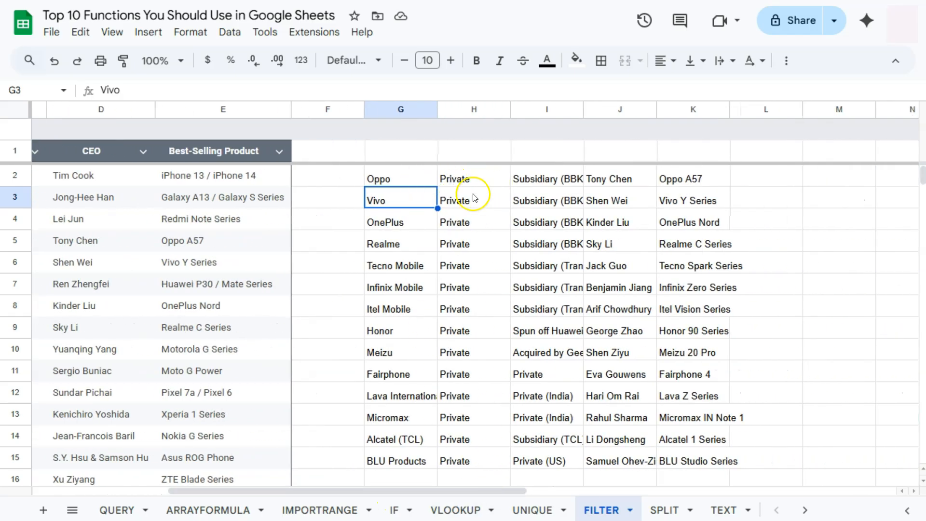
{"action": "left_click_drag", "start_coordinate": [475, 492], "coordinate": [318, 494]}
On the SPLIT sheet, split the full name in A1 at its spaces by entering =SPLIT(A1," ") in C1
{"action": "left_click", "coordinate": [664, 511]}
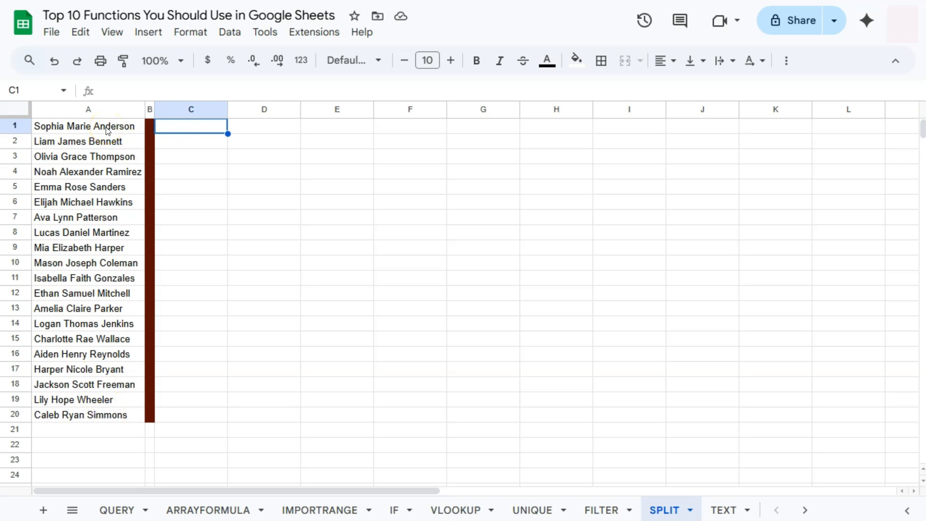
{"action": "left_click", "coordinate": [253, 127]}
{"action": "left_click", "coordinate": [323, 126]}
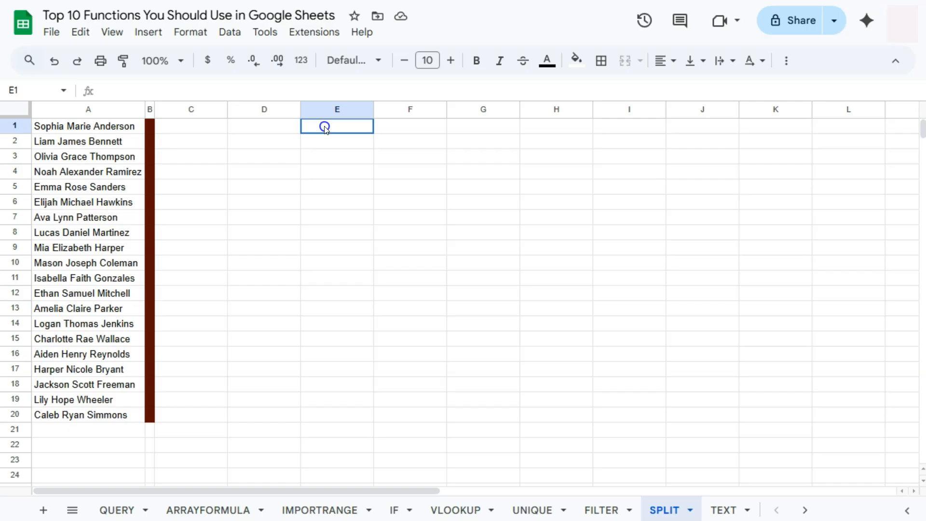
{"action": "left_click", "coordinate": [211, 125]}
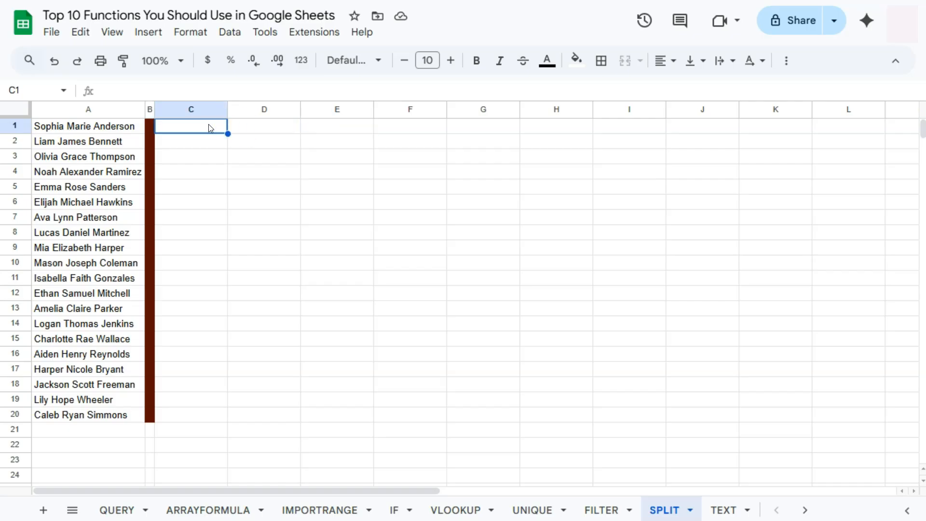
{"action": "type", "text": "=split"}
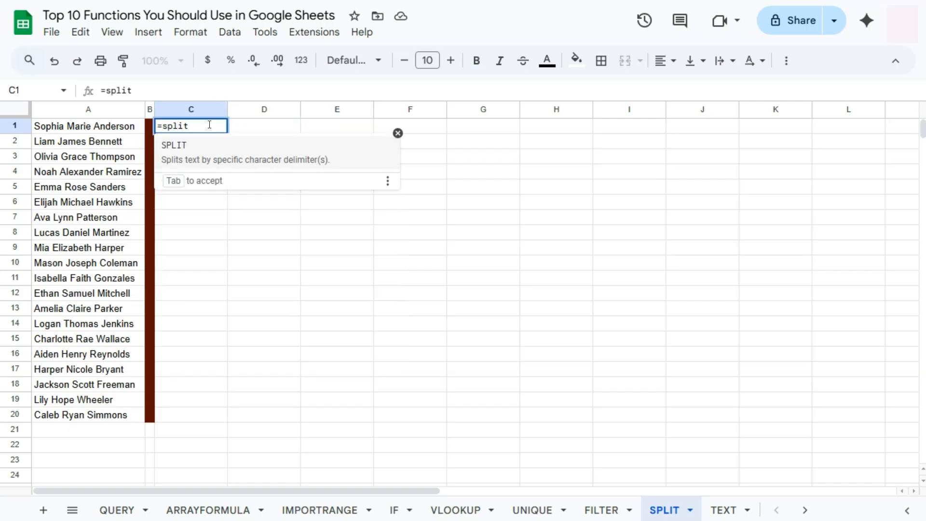
{"action": "left_click", "coordinate": [197, 158]}
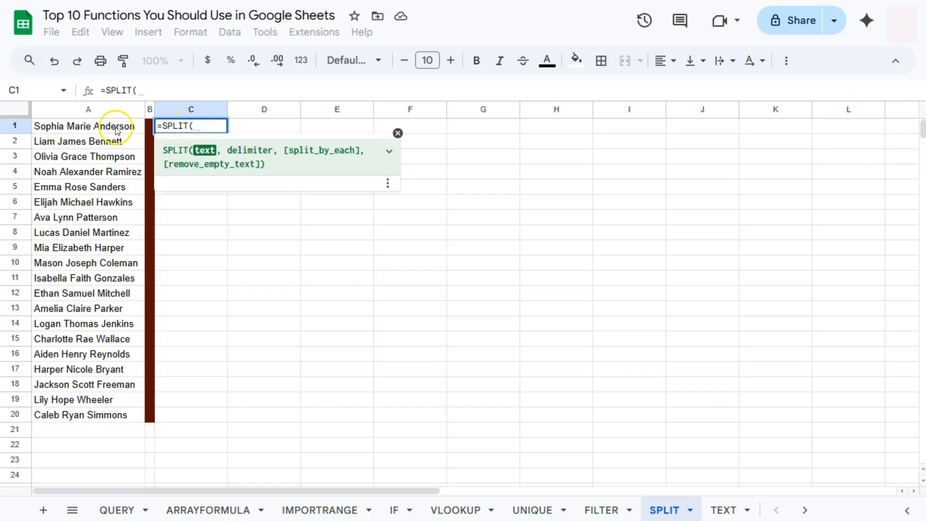
{"action": "left_click", "coordinate": [129, 130]}
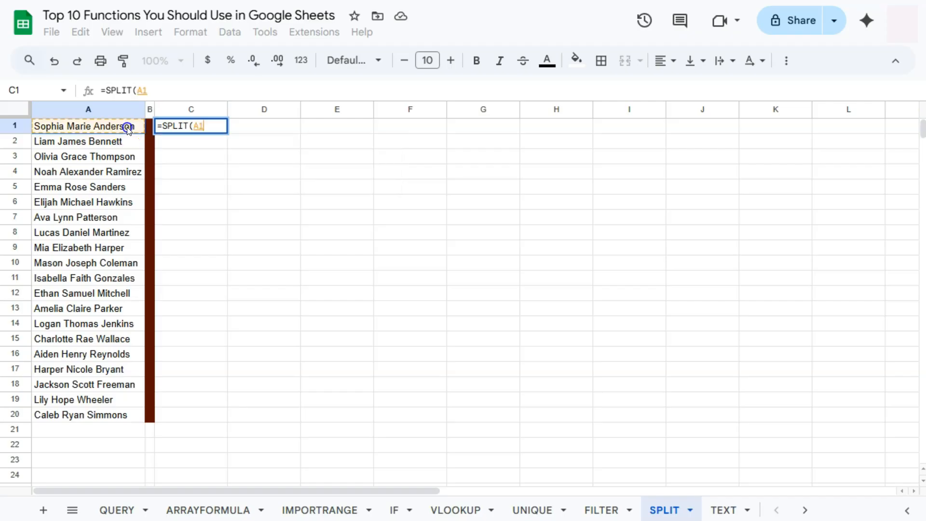
{"action": "type", "text": ","}
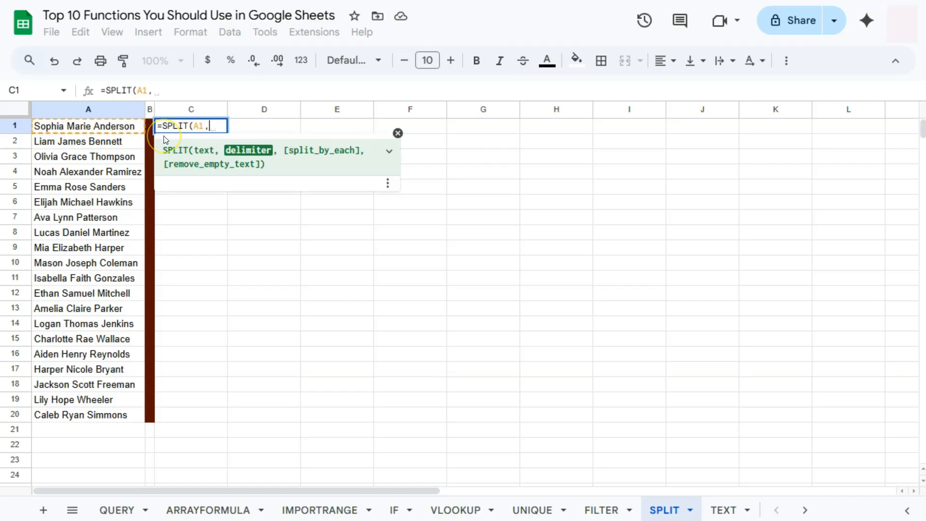
{"action": "type", "text": "\" \""}
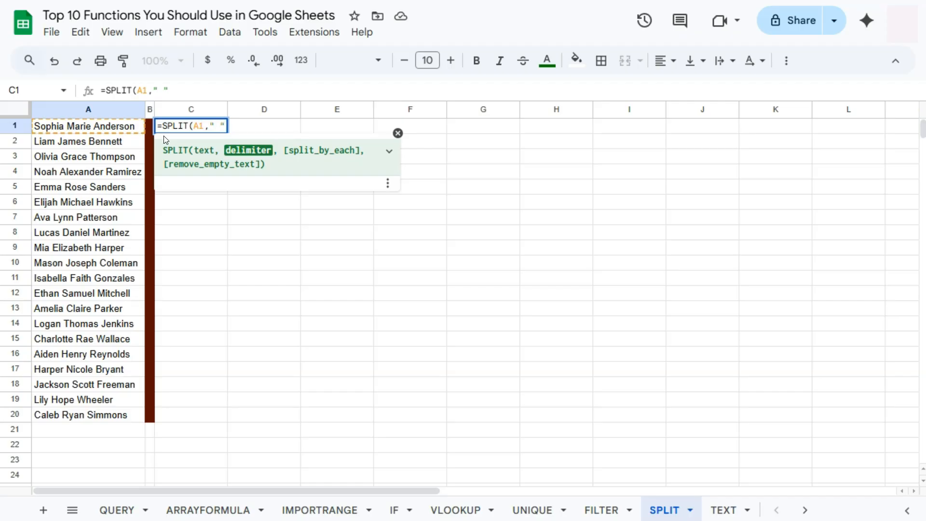
{"action": "type", "text": ")"}
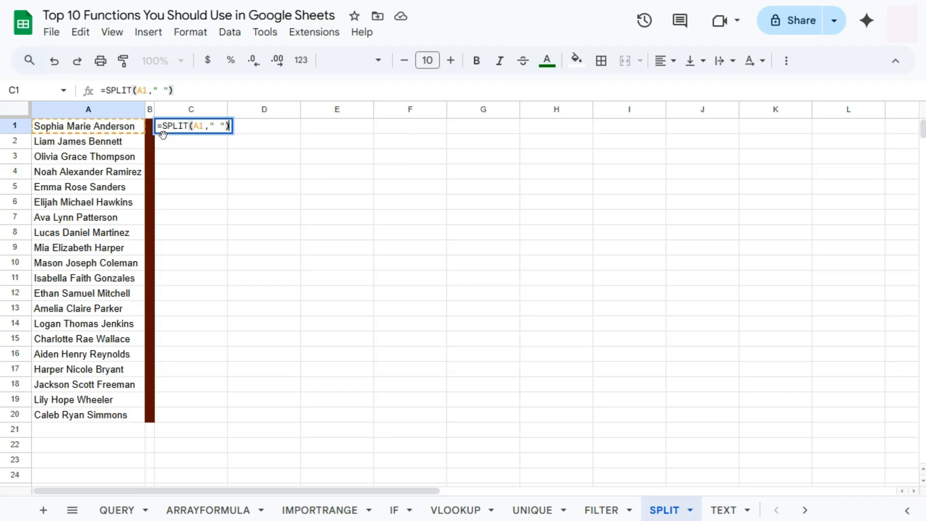
{"action": "key", "text": "Return"}
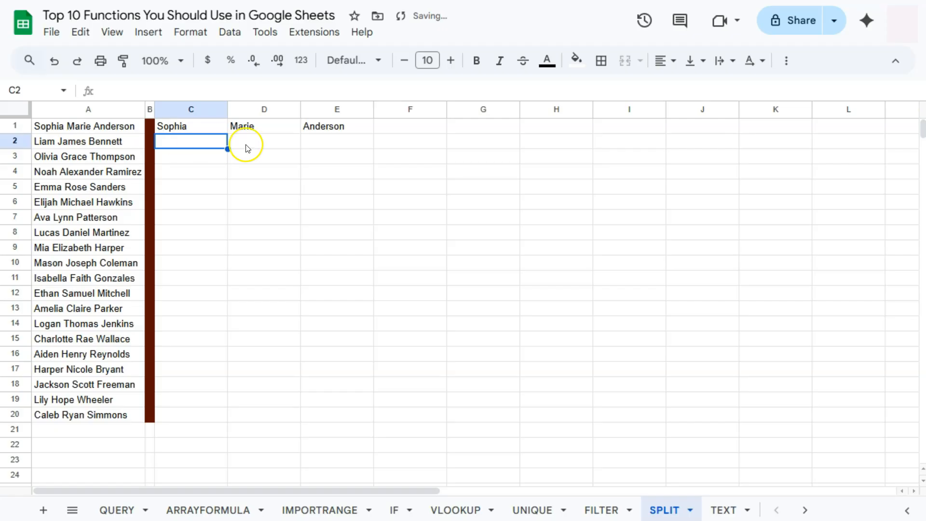
Fill the SPLIT formula from C1 down to C20 for the remaining names
{"action": "left_click", "coordinate": [224, 128]}
{"action": "left_click_drag", "start_coordinate": [227, 134], "coordinate": [220, 416]}
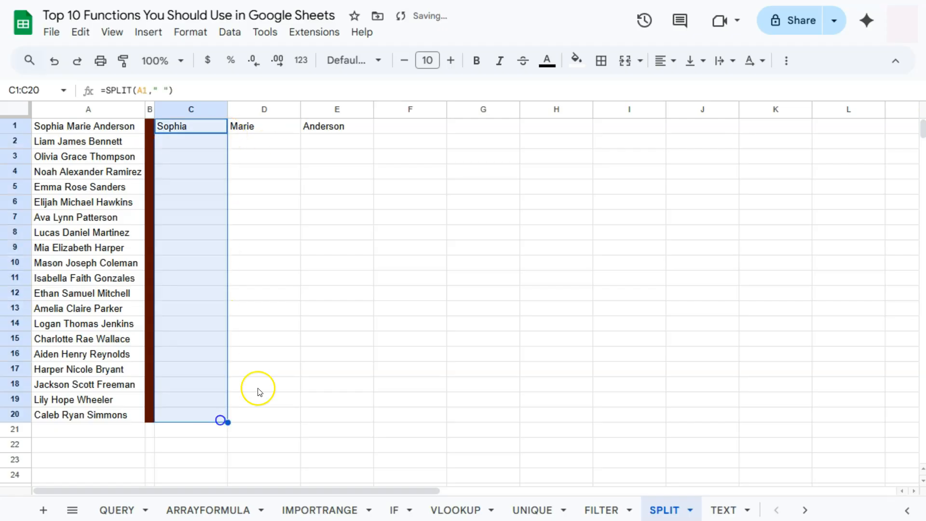
{"action": "left_click", "coordinate": [407, 222]}
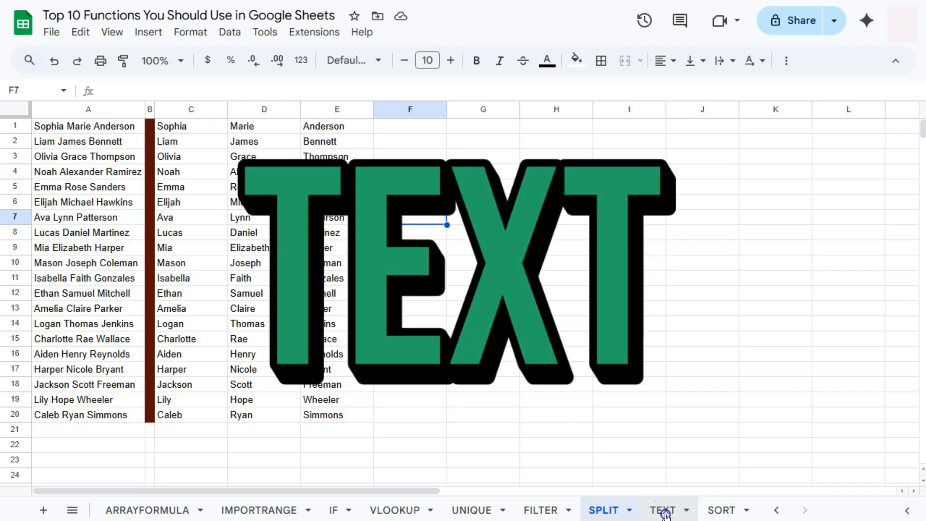
On the TEXT sheet, show today's date with a full month name by entering =TEXT(TODAY(),"mmmm dd, yyyy") in B2
{"action": "left_click", "coordinate": [664, 510]}
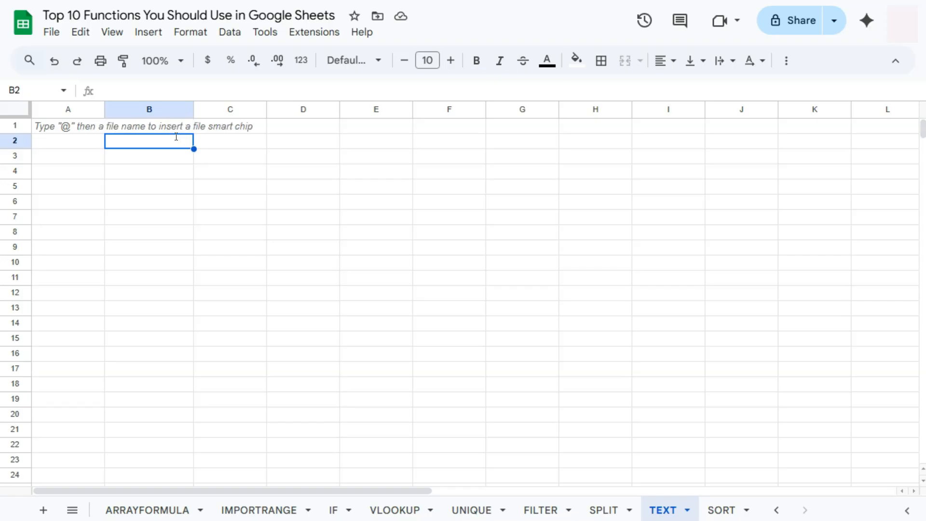
{"action": "type", "text": "="}
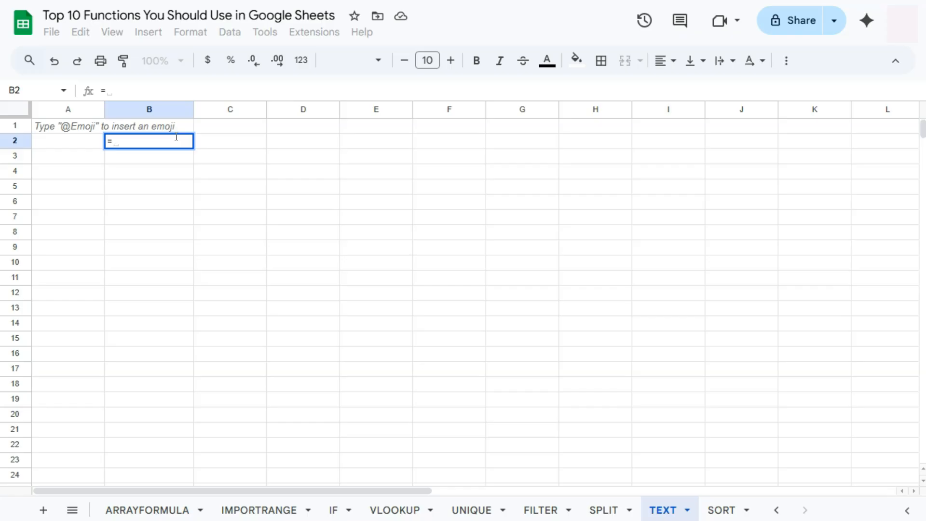
{"action": "type", "text": "TEXT"}
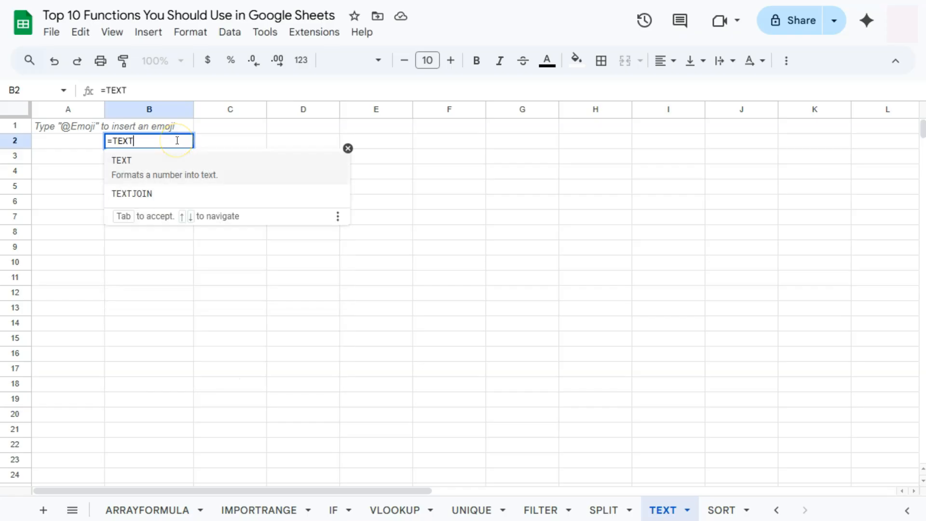
{"action": "type", "text": "(TODAY"}
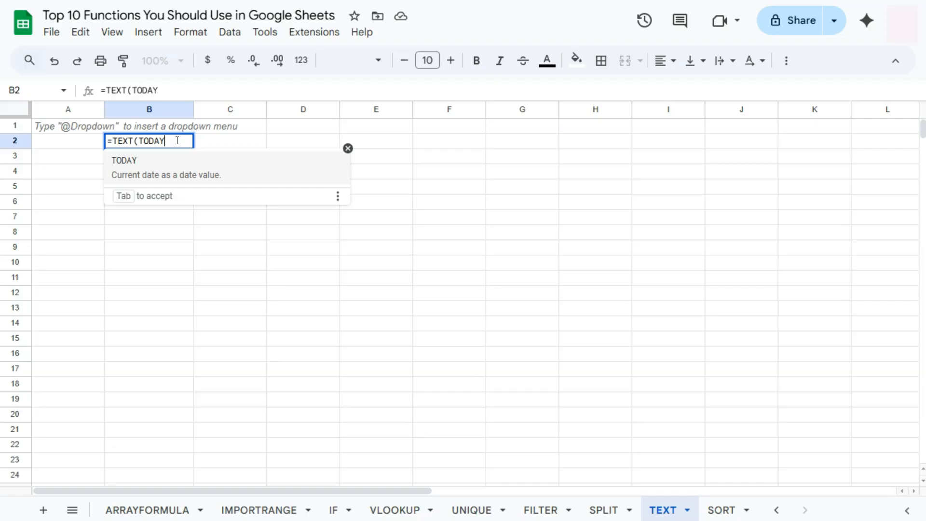
{"action": "left_click", "coordinate": [177, 164]}
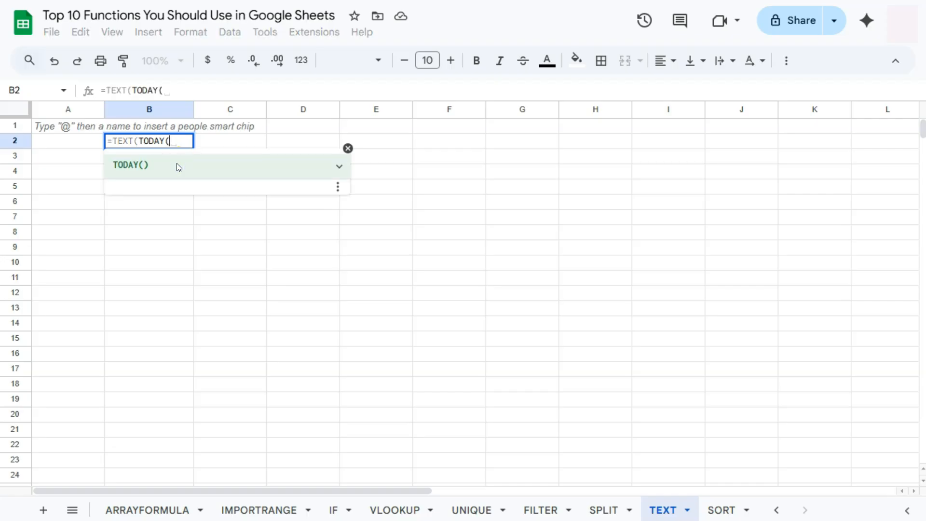
{"action": "type", "text": "),"}
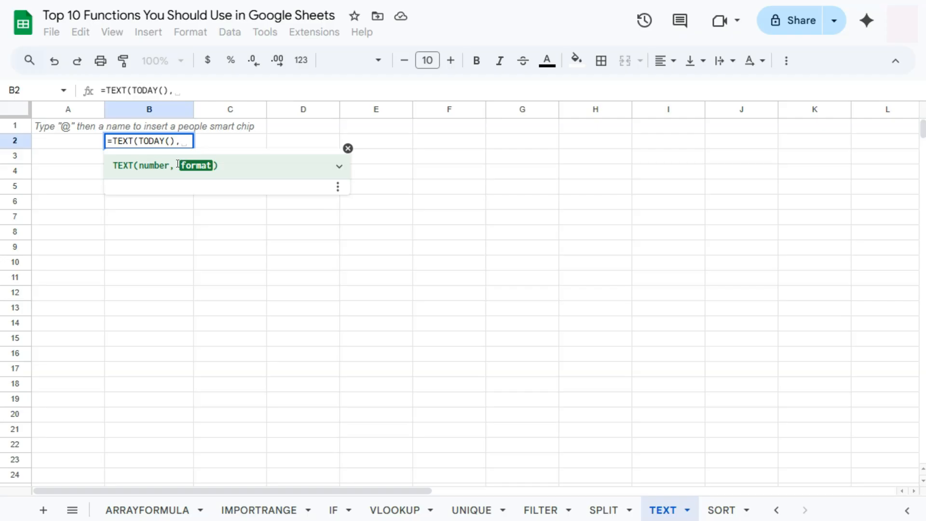
{"action": "type", "text": "\""}
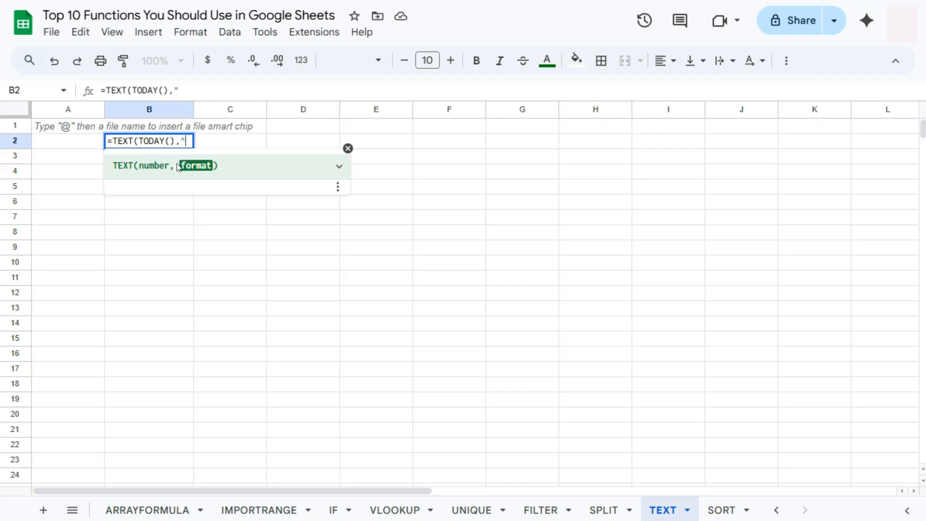
{"action": "type", "text": "mmmm "}
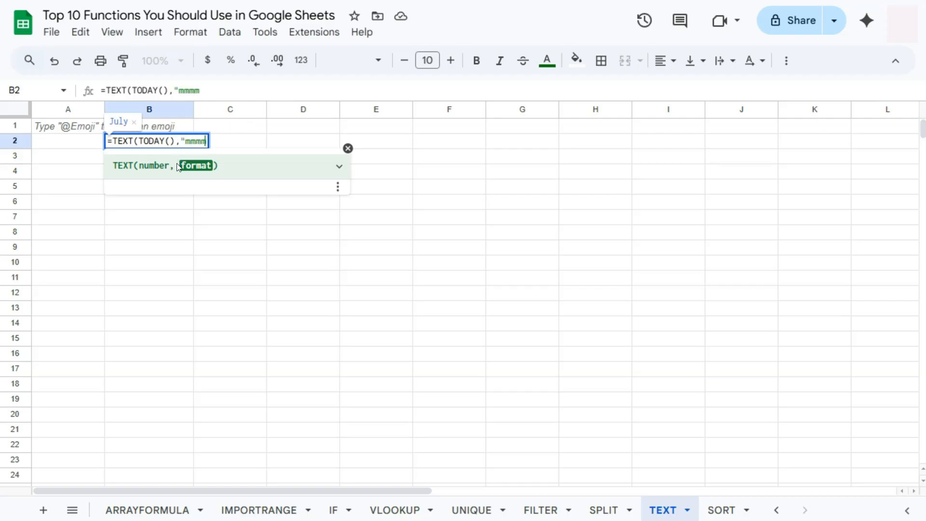
{"action": "type", "text": "dd,"}
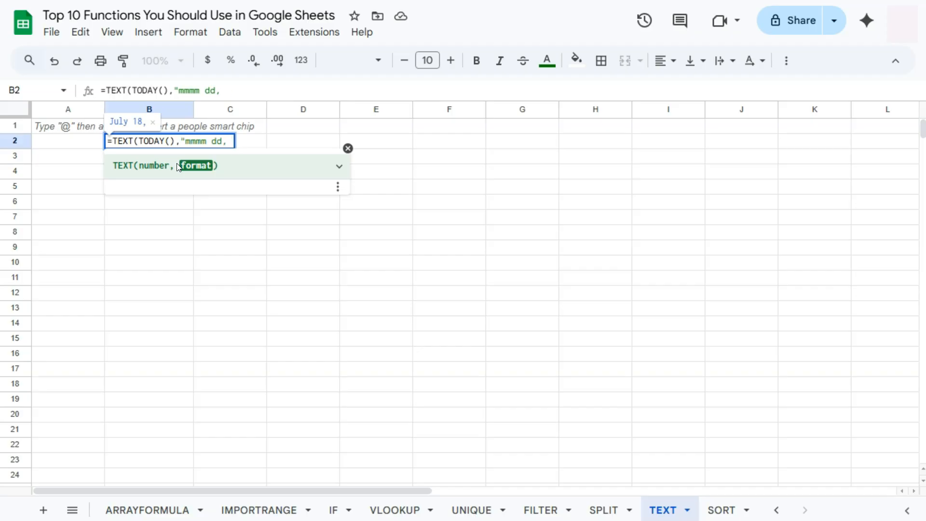
{"action": "type", "text": " yyyy\""}
{"action": "key", "text": "Return"}
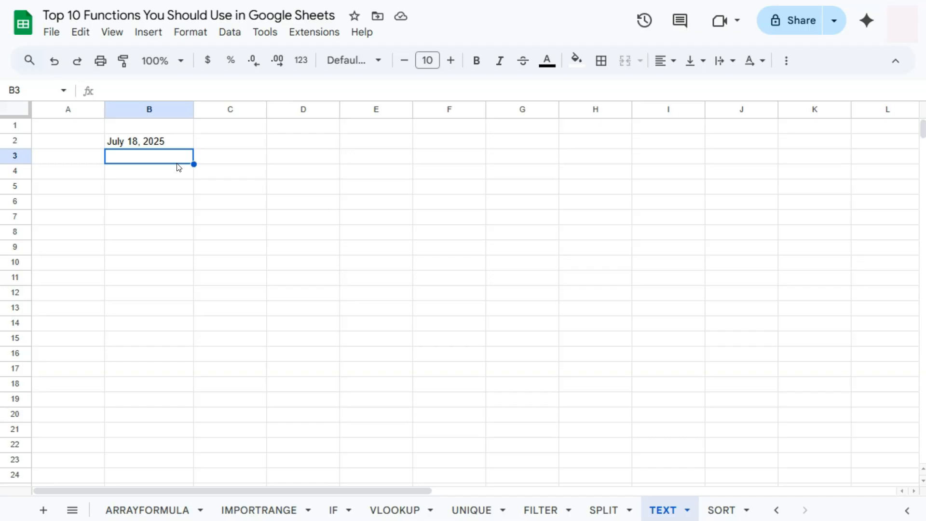
{"action": "left_click", "coordinate": [184, 144]}
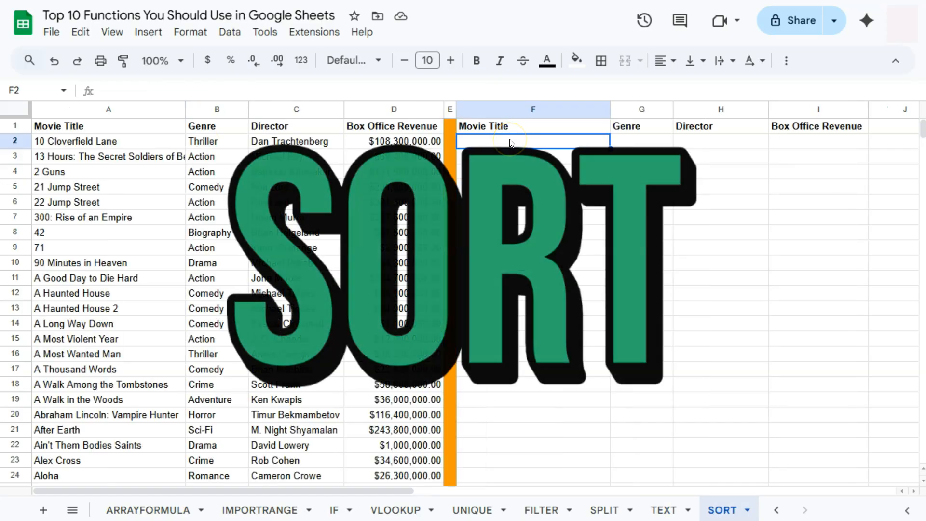
On the SORT sheet, sort the movies by box office revenue in ascending order by entering =SORT(A2:D509,4,1) in F2
{"action": "left_click", "coordinate": [507, 140]}
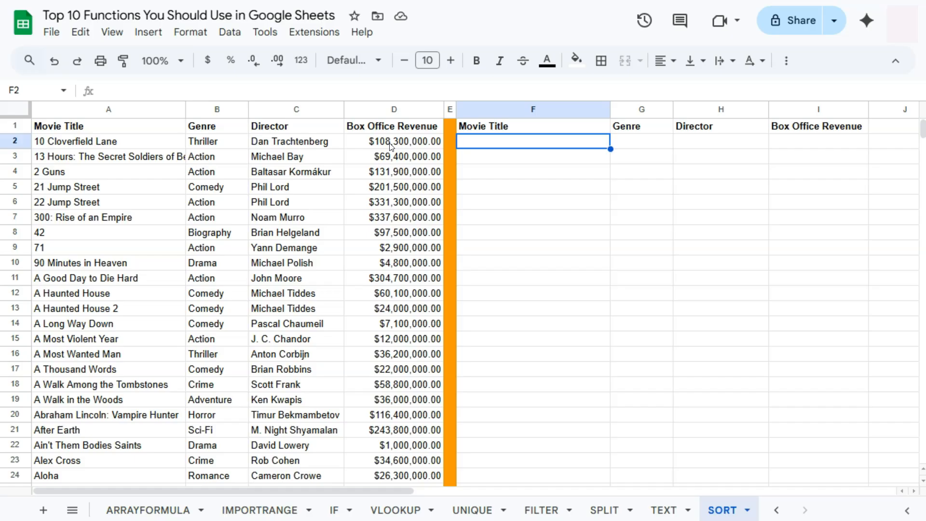
{"action": "double_click", "coordinate": [484, 143]}
{"action": "type", "text": "=sort"}
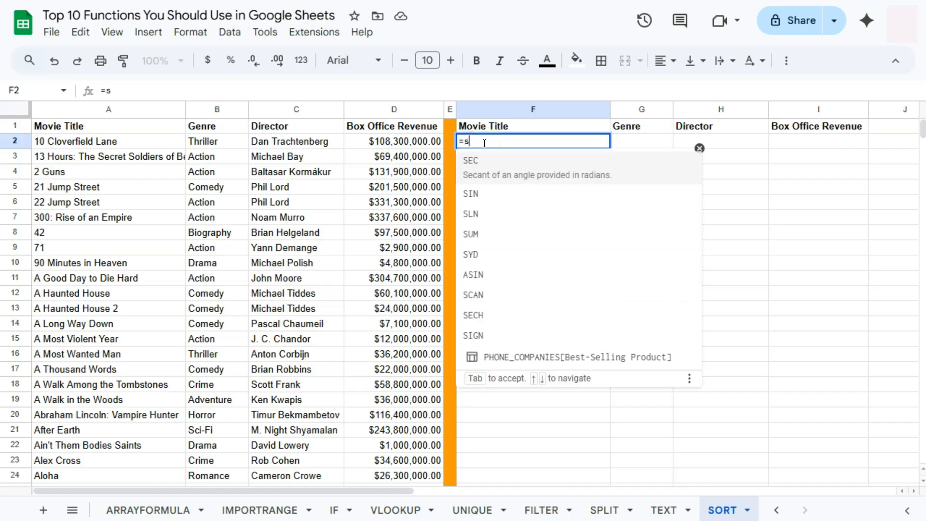
{"action": "left_click", "coordinate": [474, 162]}
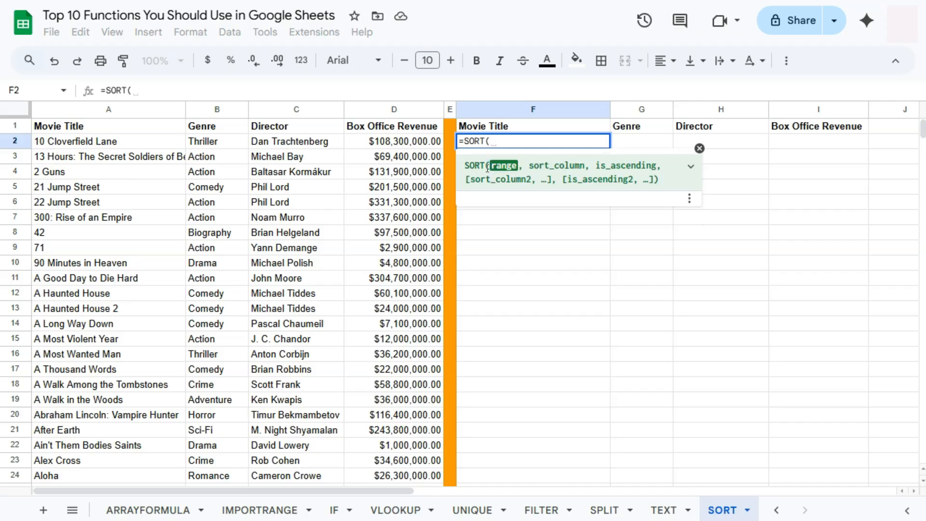
{"action": "left_click", "coordinate": [139, 144]}
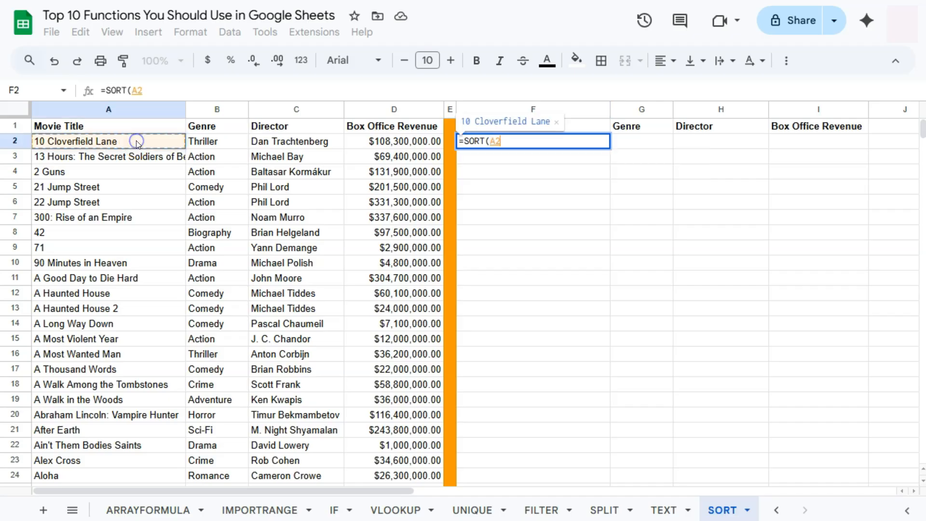
{"action": "key", "text": "ctrl+shift+Right"}
{"action": "key", "text": "ctrl+shift+Down"}
{"action": "type", "text": ","}
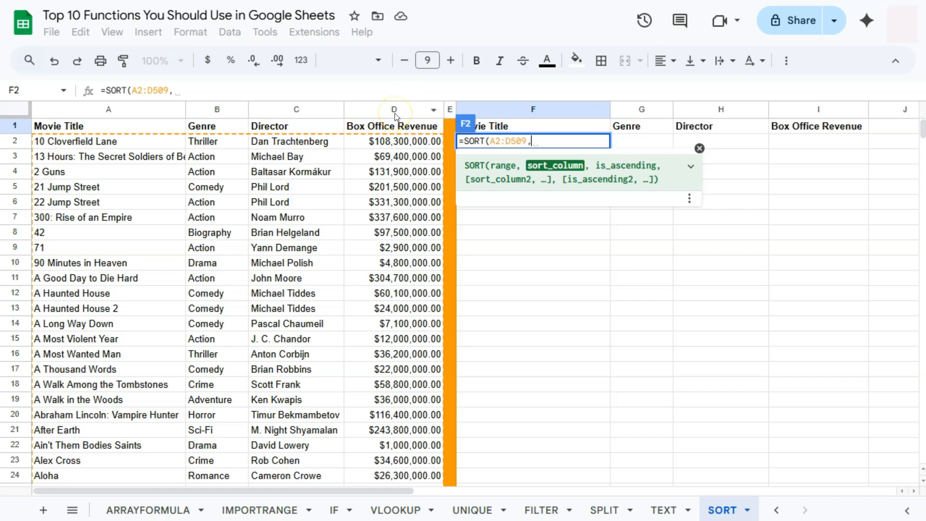
{"action": "type", "text": "4,"}
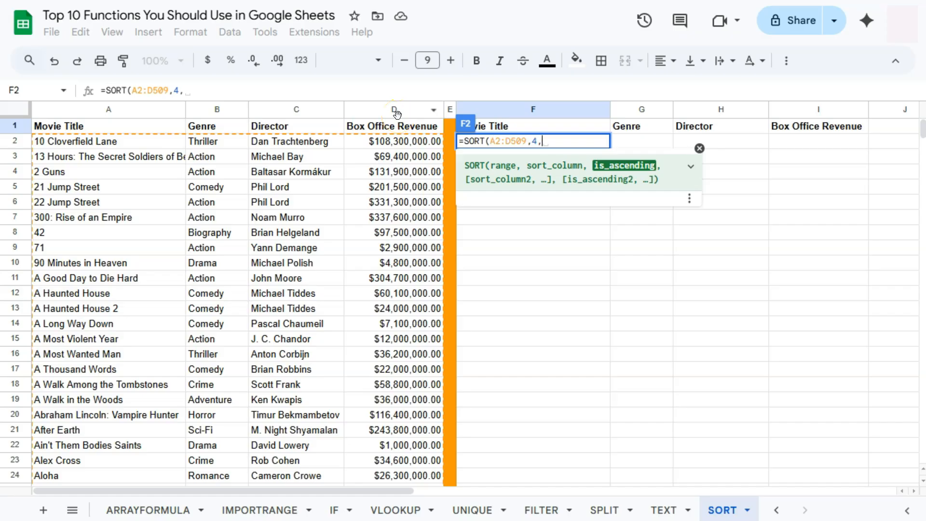
{"action": "type", "text": "1"}
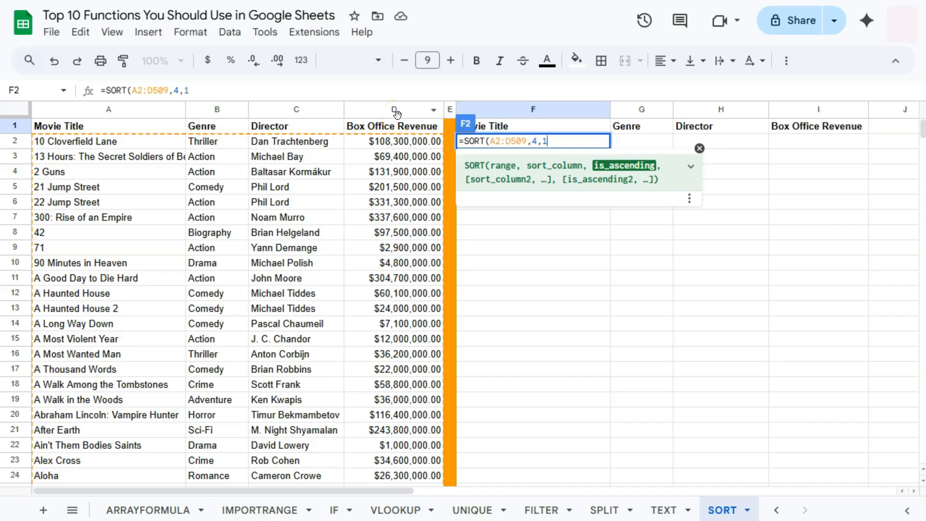
{"action": "type", "text": ")"}
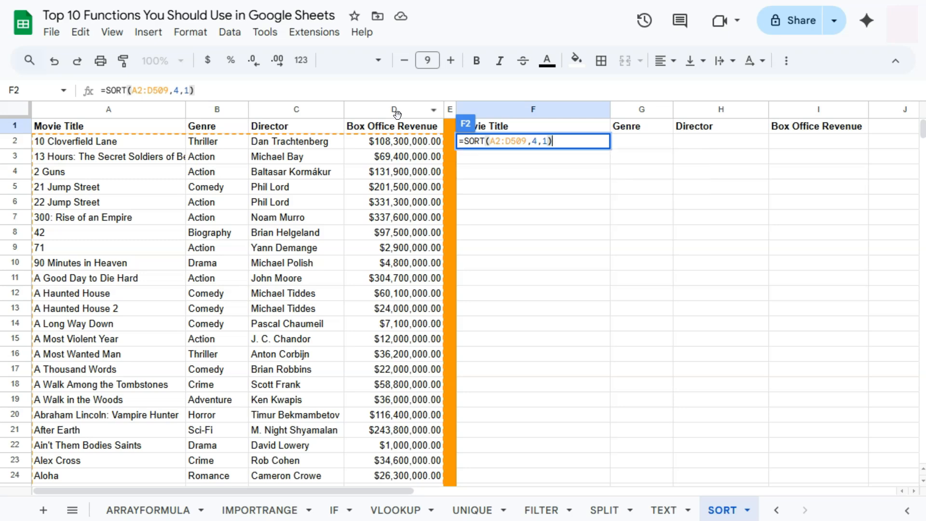
{"action": "key", "text": "Return"}
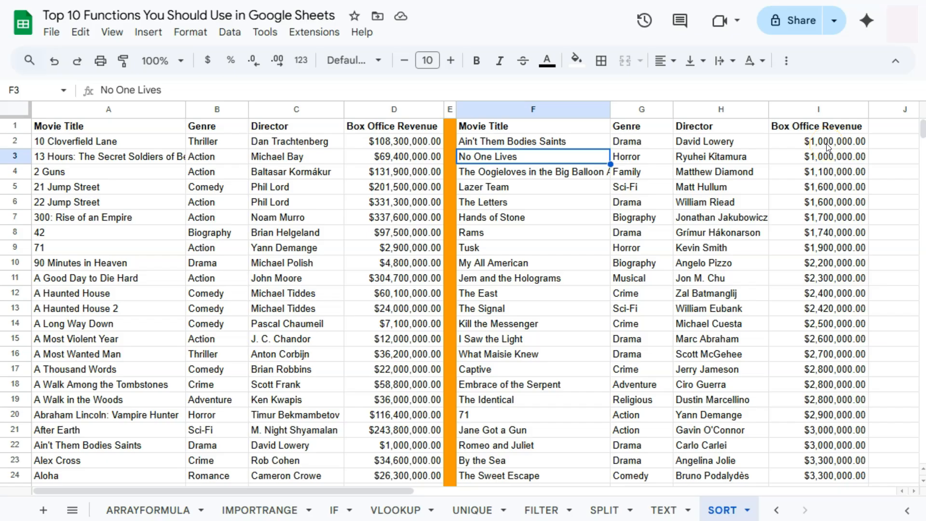
Check the revenue order of the sorted movie list down to its last row
{"action": "scroll", "coordinate": [835, 145], "scroll_direction": "down", "scroll_amount": 12}
{"action": "scroll", "coordinate": [843, 145], "scroll_direction": "down", "scroll_amount": 20}
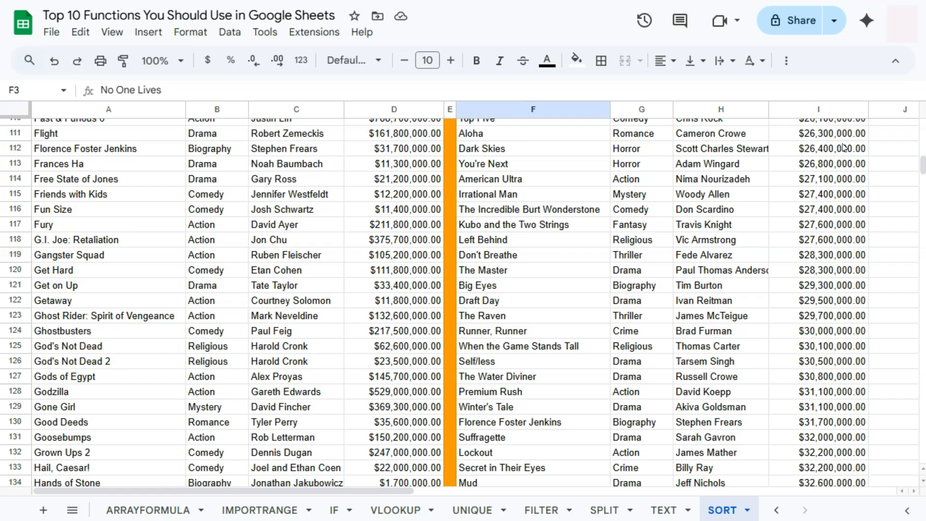
{"action": "key", "text": "ctrl+Down"}
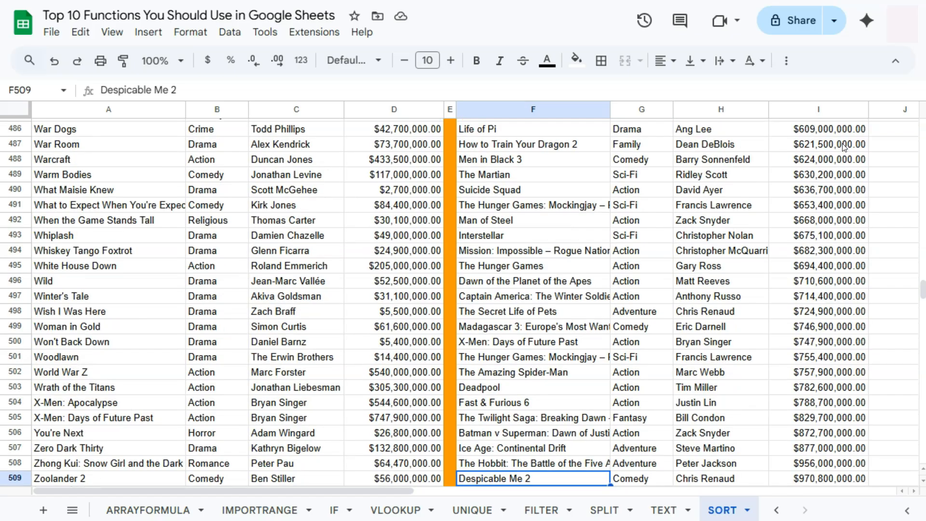
Review the completed function sheets one by one, going back from TEXT to IMPORTRANGE
{"action": "left_click", "coordinate": [664, 512]}
{"action": "left_click", "coordinate": [603, 510]}
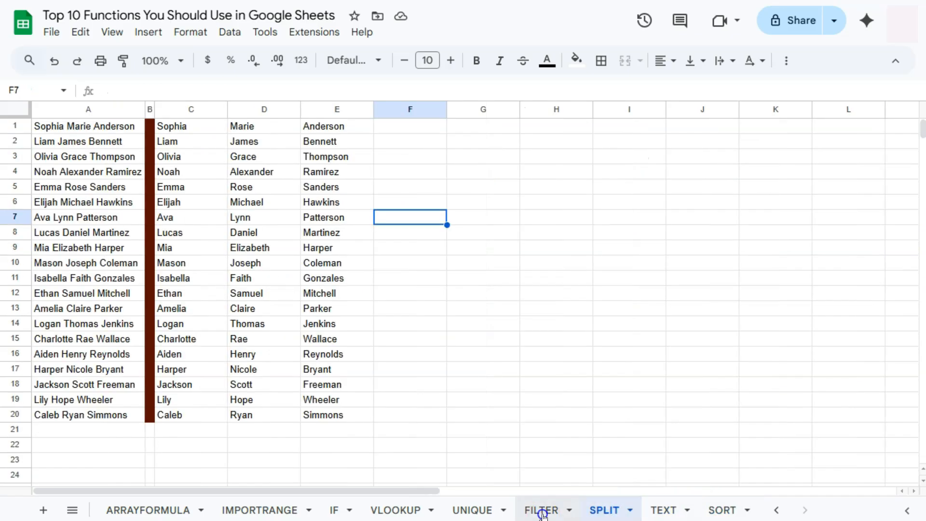
{"action": "left_click", "coordinate": [541, 512]}
{"action": "left_click", "coordinate": [467, 511]}
{"action": "left_click", "coordinate": [398, 512]}
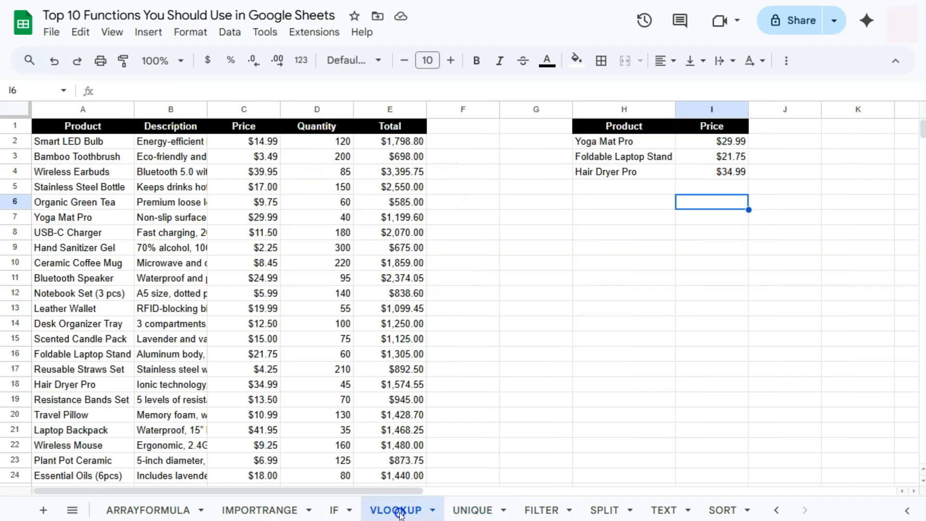
{"action": "left_click", "coordinate": [336, 510]}
{"action": "left_click", "coordinate": [262, 512]}
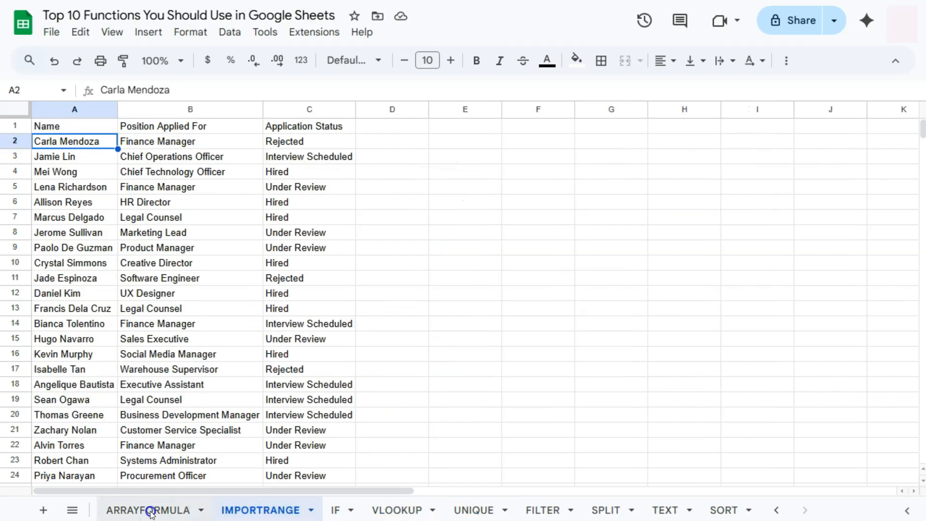